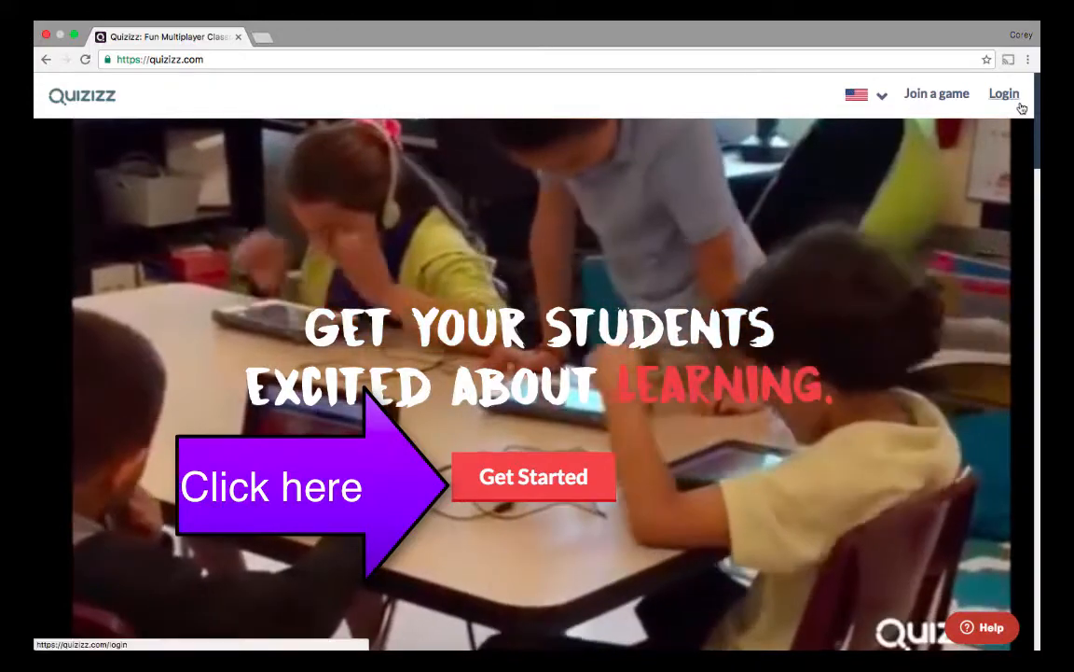
# Open the Quizizz sign-up form for a new account and start filling it in
pyautogui.click(1019, 108)
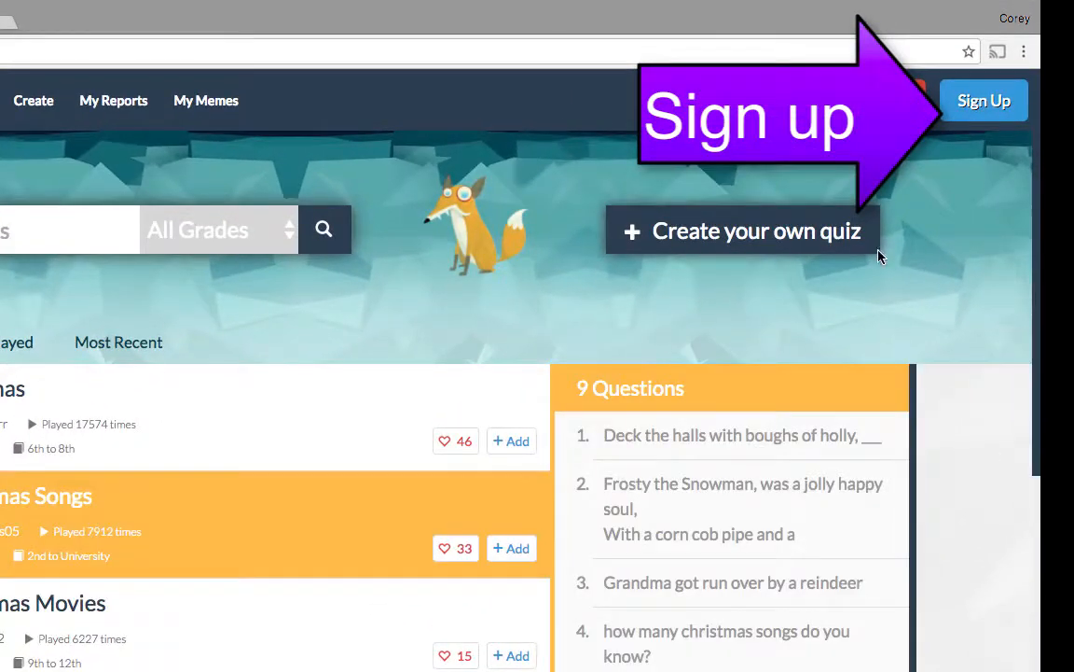
pyautogui.click(963, 116)
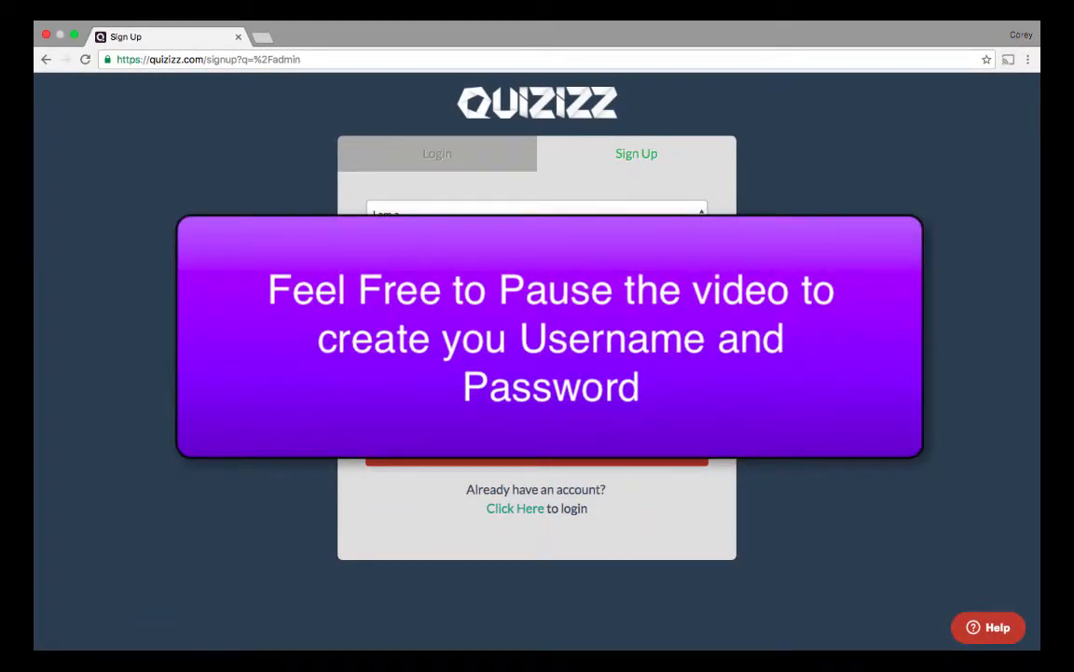
pyautogui.click(419, 233)
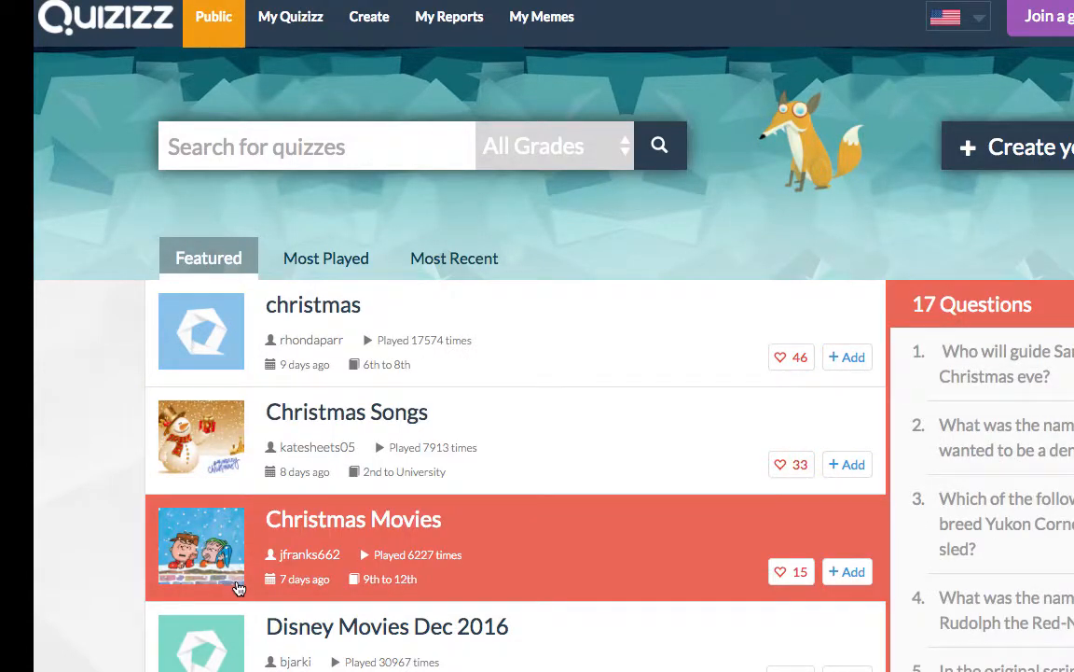
# Create a new quiz of your own and name it "Quiz 1" in the quiz info
pyautogui.scroll(-3, 245, 667)
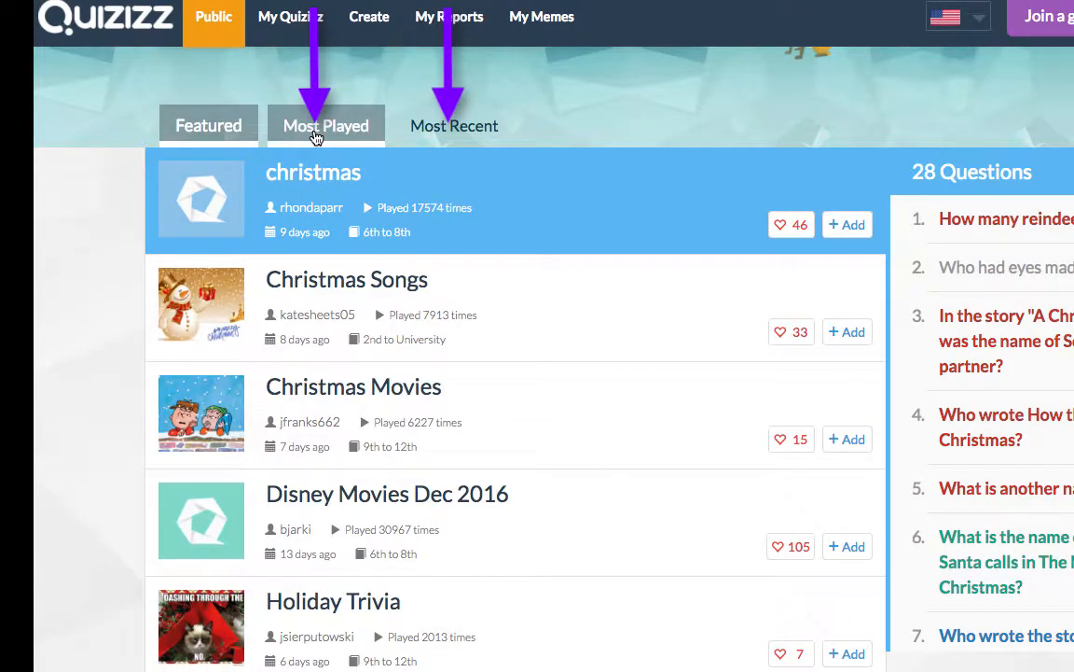
pyautogui.scroll(2, 316, 137)
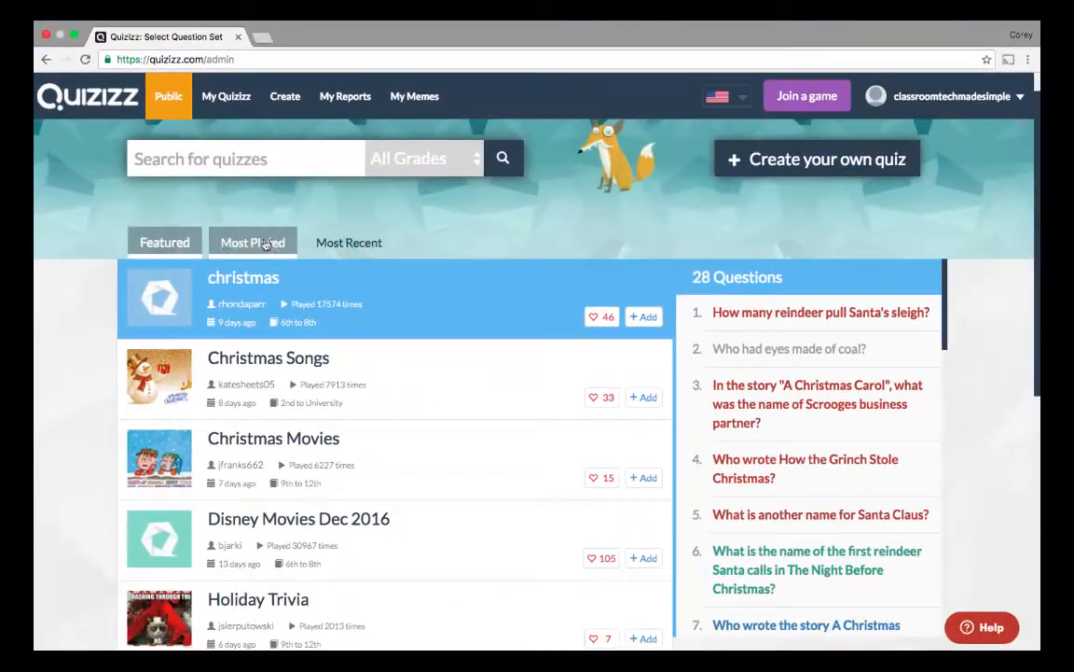
pyautogui.scroll(1, 550, 239)
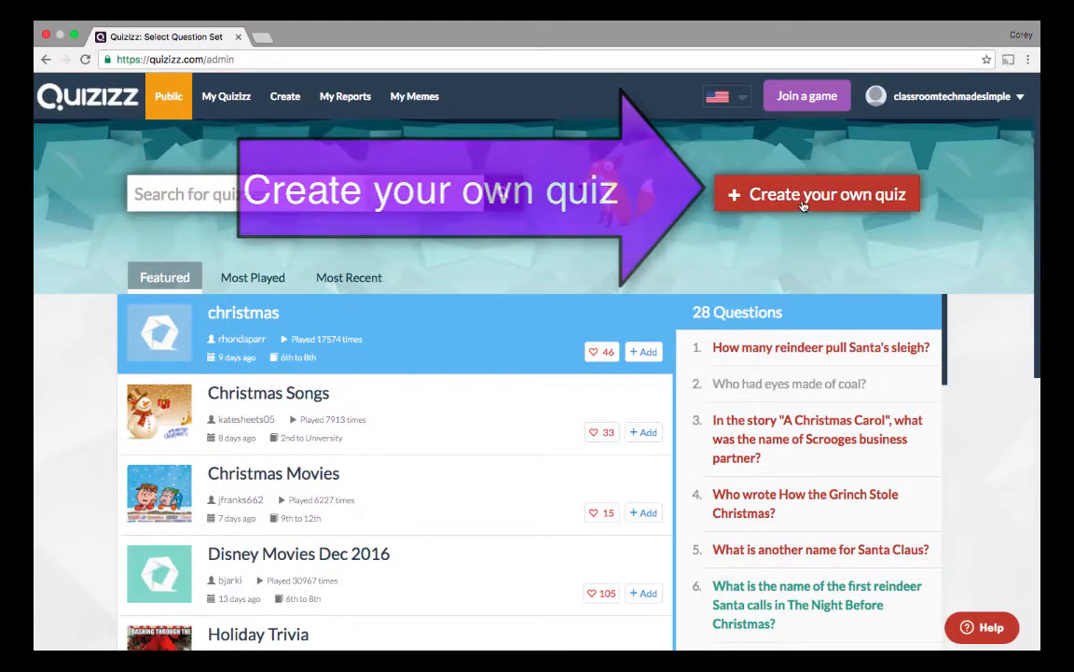
pyautogui.click(803, 200)
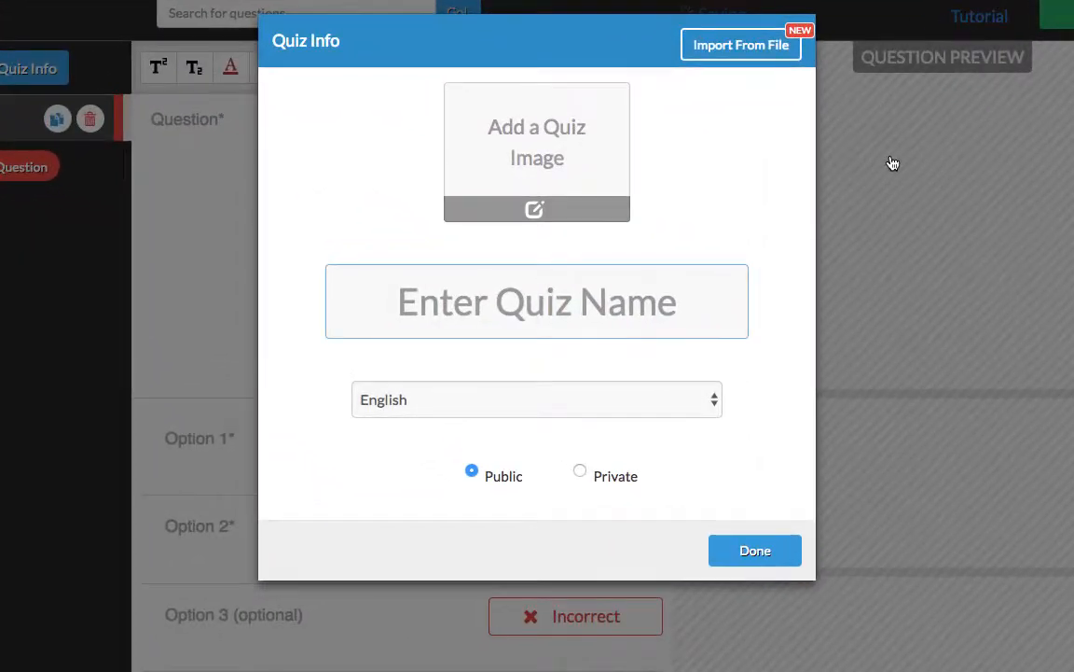
pyautogui.write('Quiz 1')
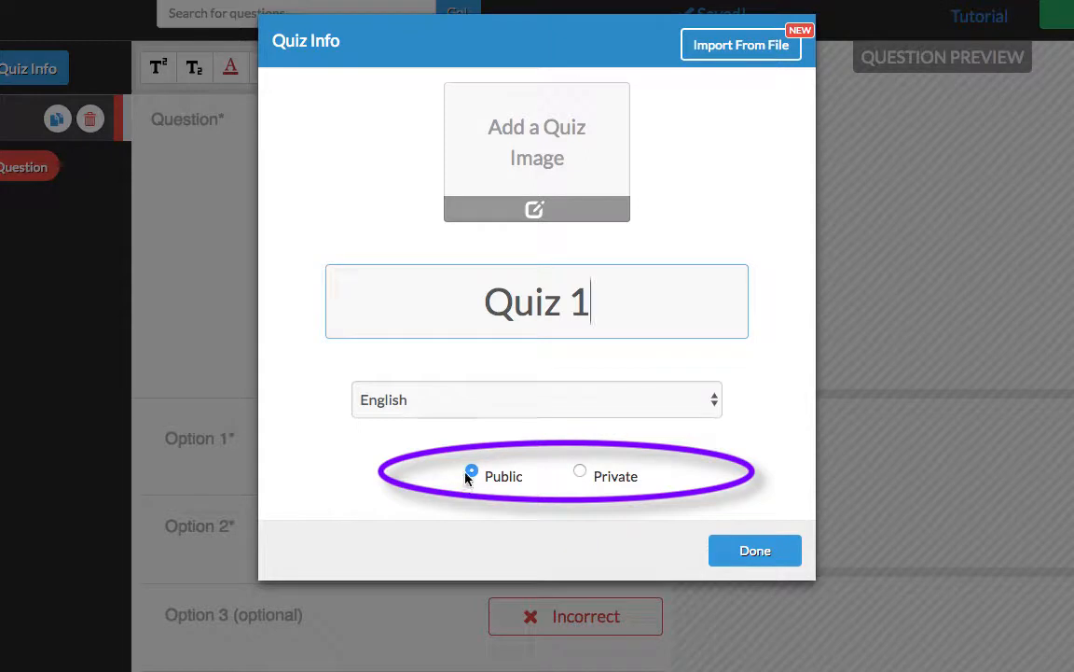
pyautogui.click(753, 552)
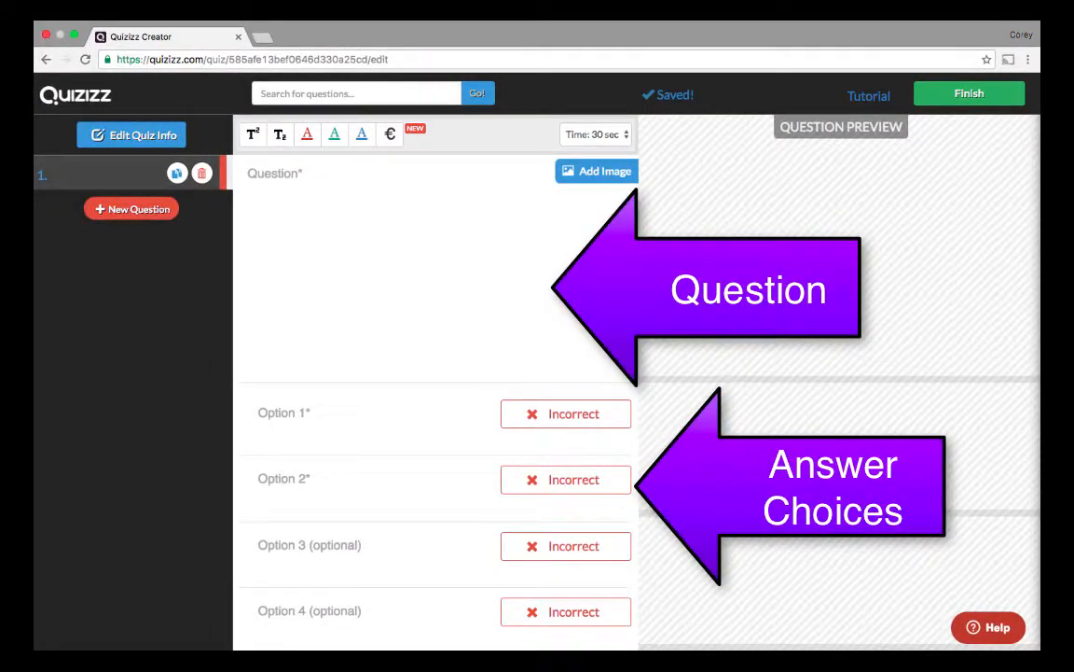
# Write question 1 as "Classroom Tech is the #1 website for classroom technology resources?"
pyautogui.click(307, 207)
pyautogui.write('Classroom Tech is')
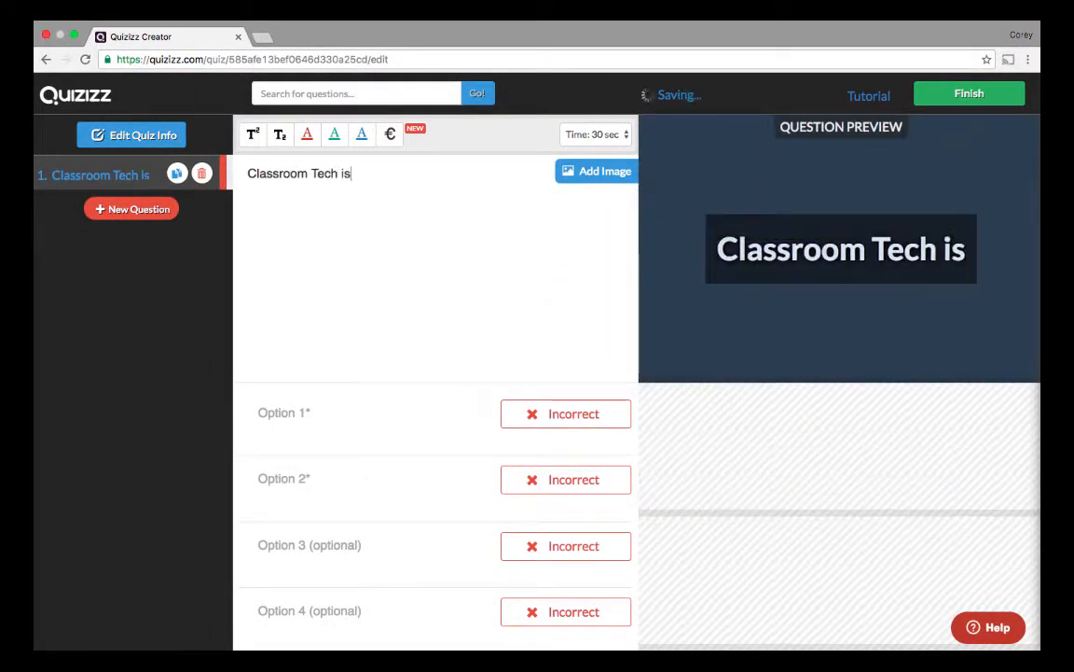
pyautogui.write(' the #1 website for ')
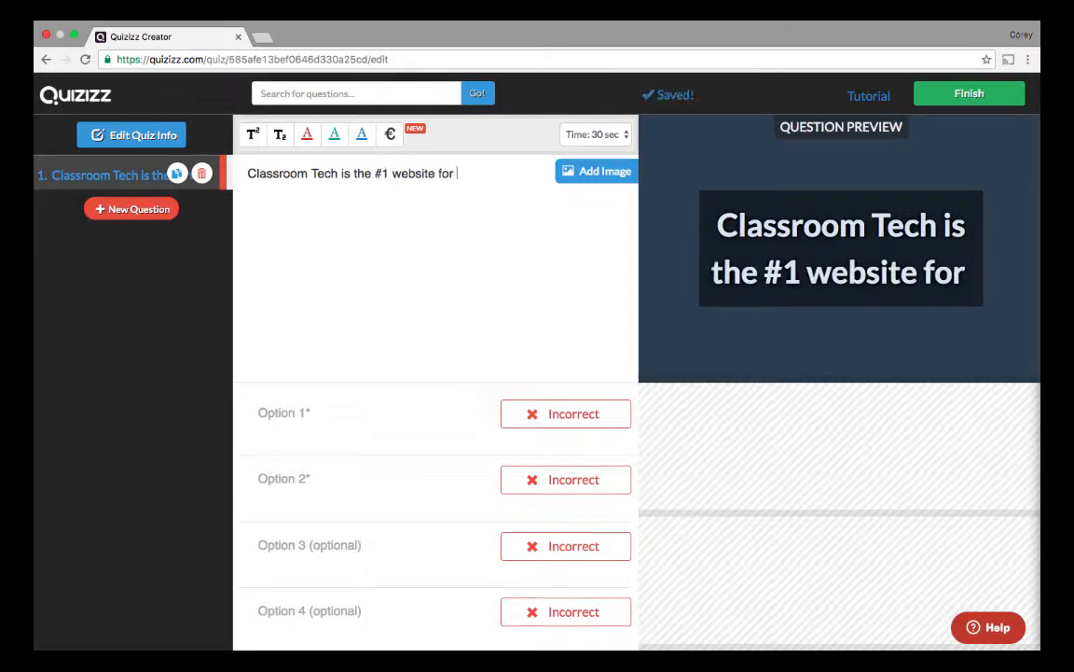
pyautogui.write('classroom technology resources?')
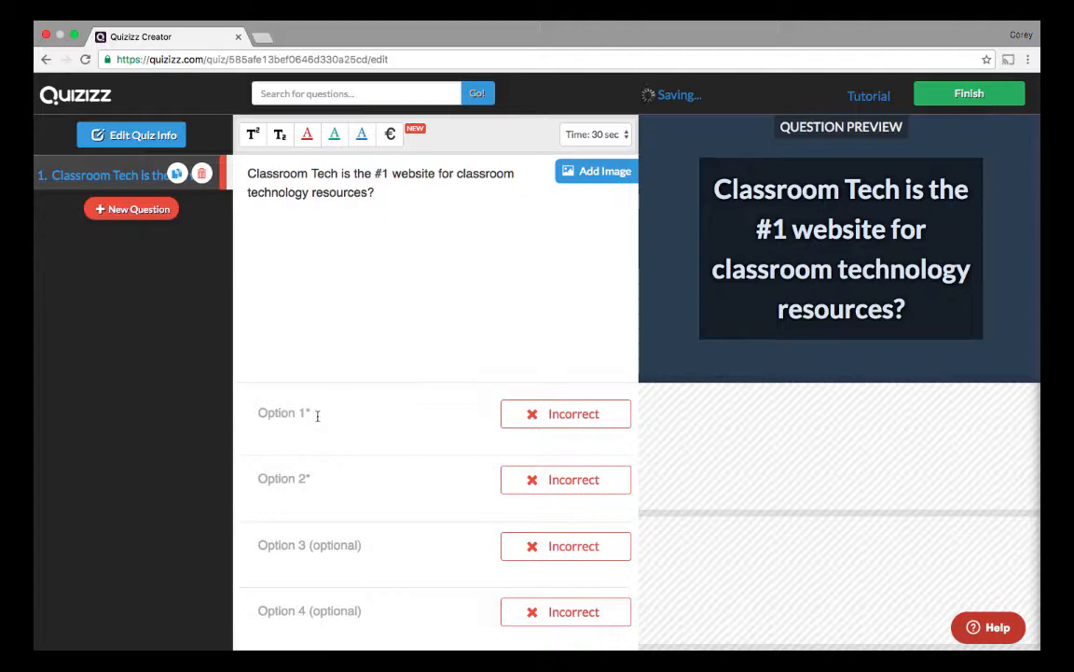
# Enter "True" as answer option 1 and "False" as answer option 2 for the first question
pyautogui.write('T')
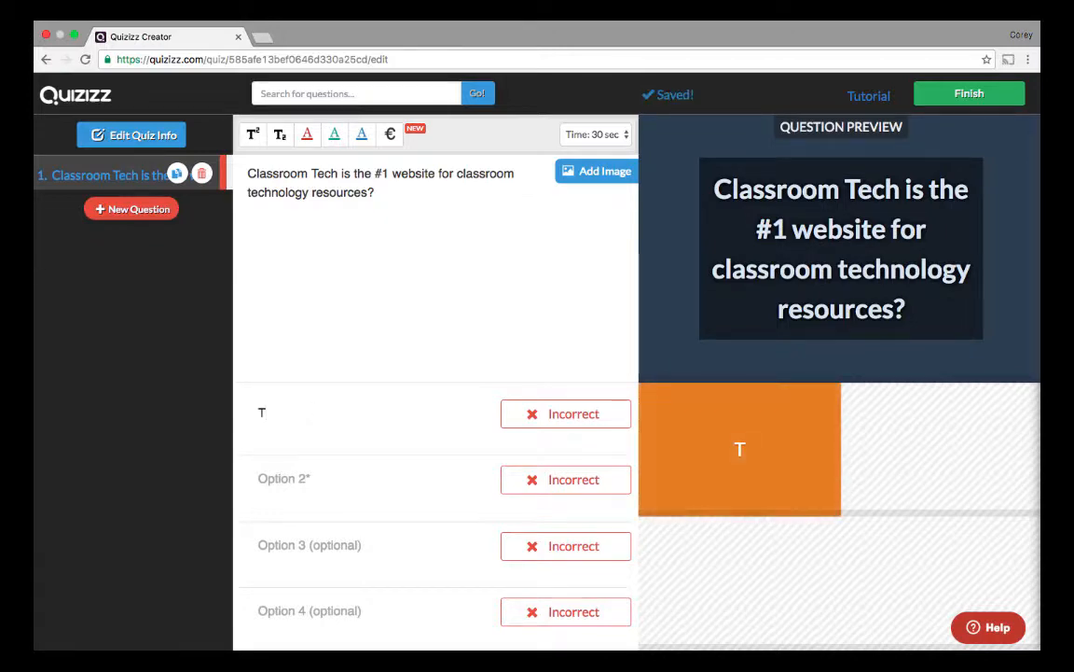
pyautogui.write('rue')
pyautogui.click(296, 478)
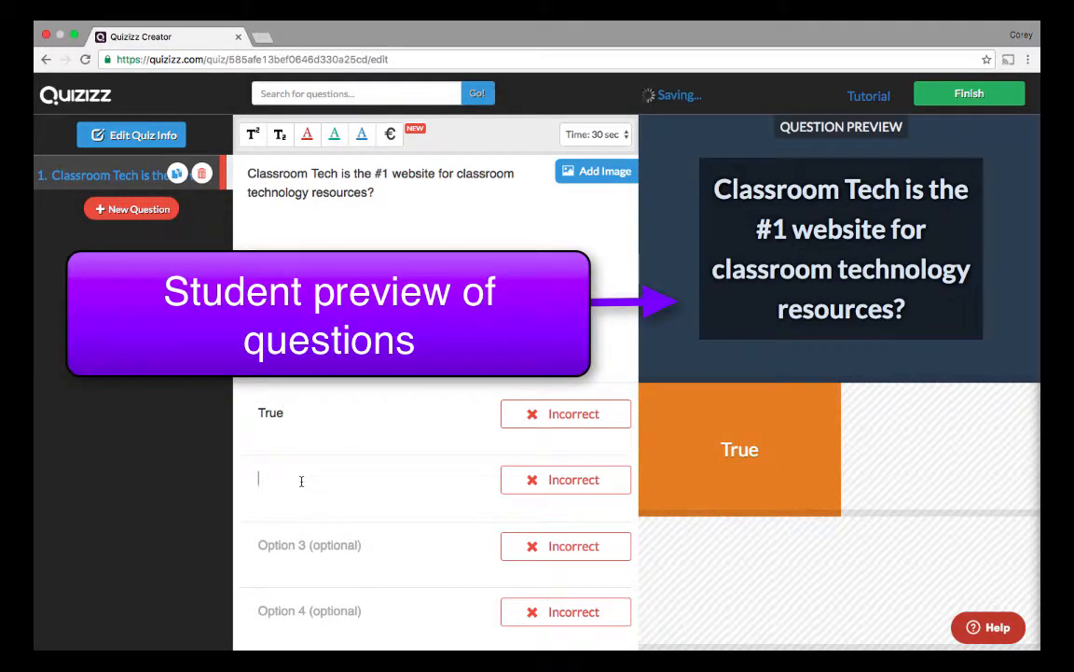
pyautogui.write('Fasl')
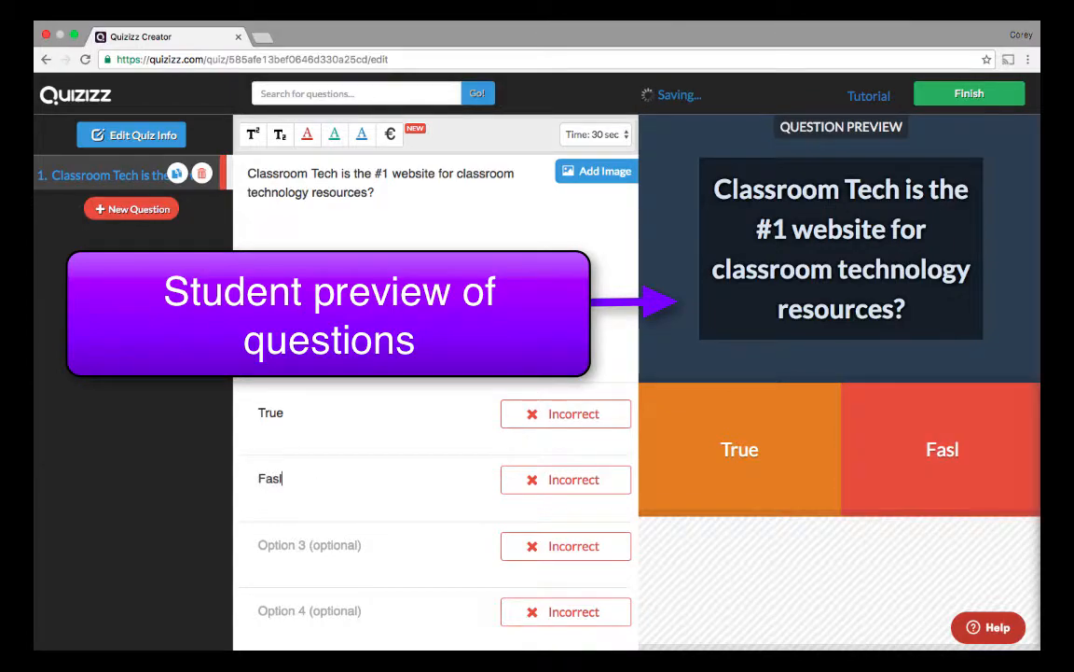
pyautogui.press('BackSpace')
pyautogui.press('BackSpace')
pyautogui.write('lse')
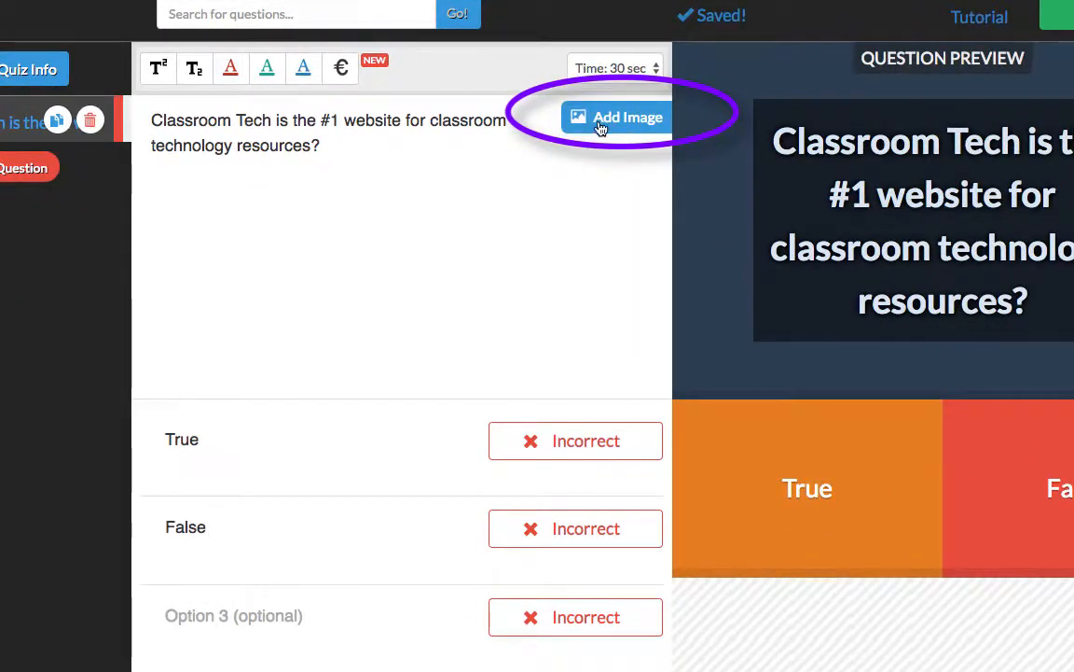
# Start adding an image to the question, and search Google Images for "ipad" in a new browser tab
pyautogui.click(602, 121)
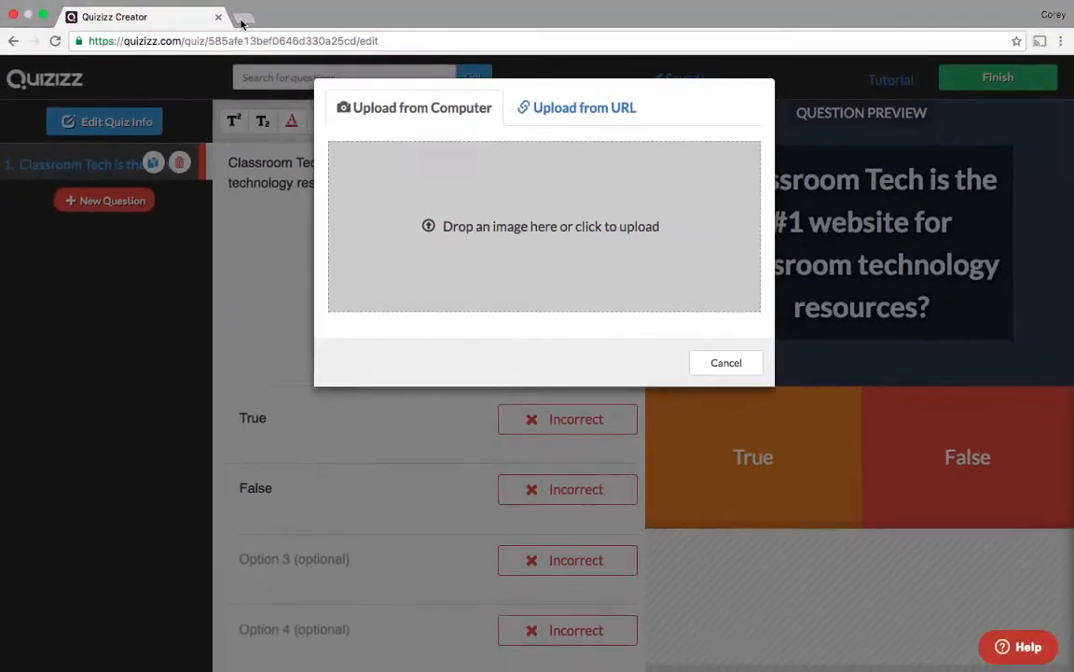
pyautogui.click(240, 20)
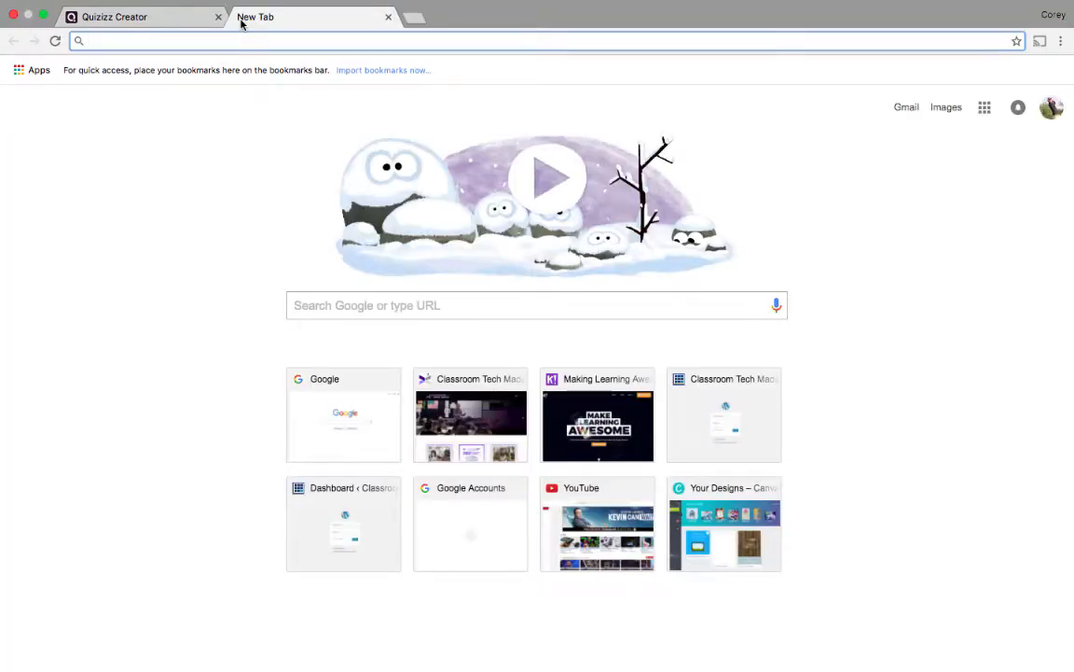
pyautogui.write('go')
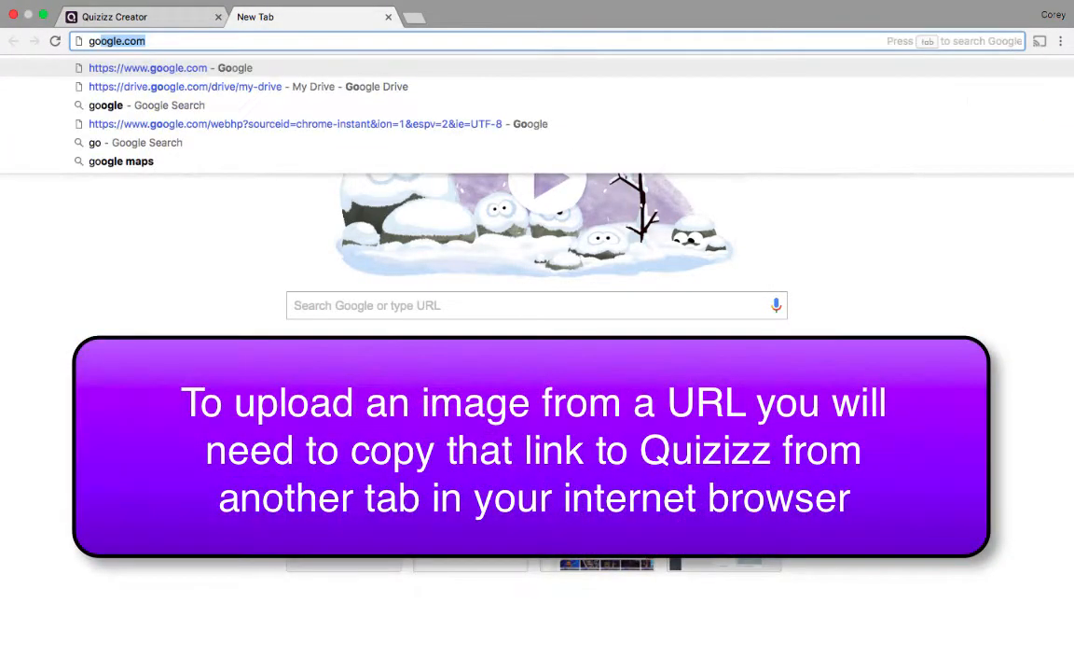
pyautogui.write('ogle.com')
pyautogui.press('Return')
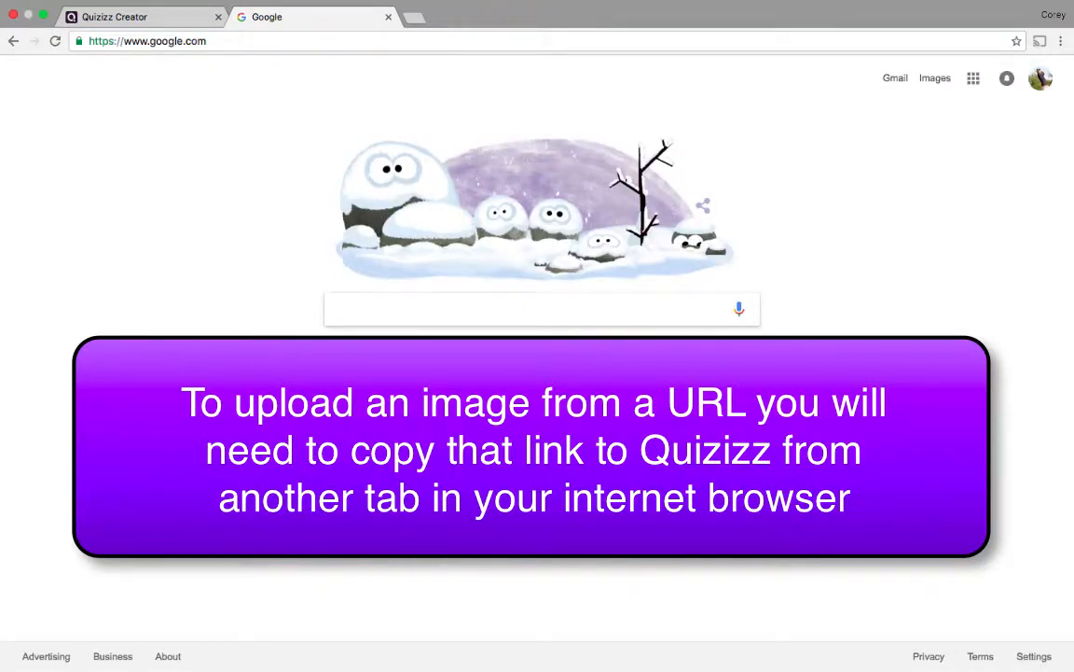
pyautogui.write('ipad')
pyautogui.press('Return')
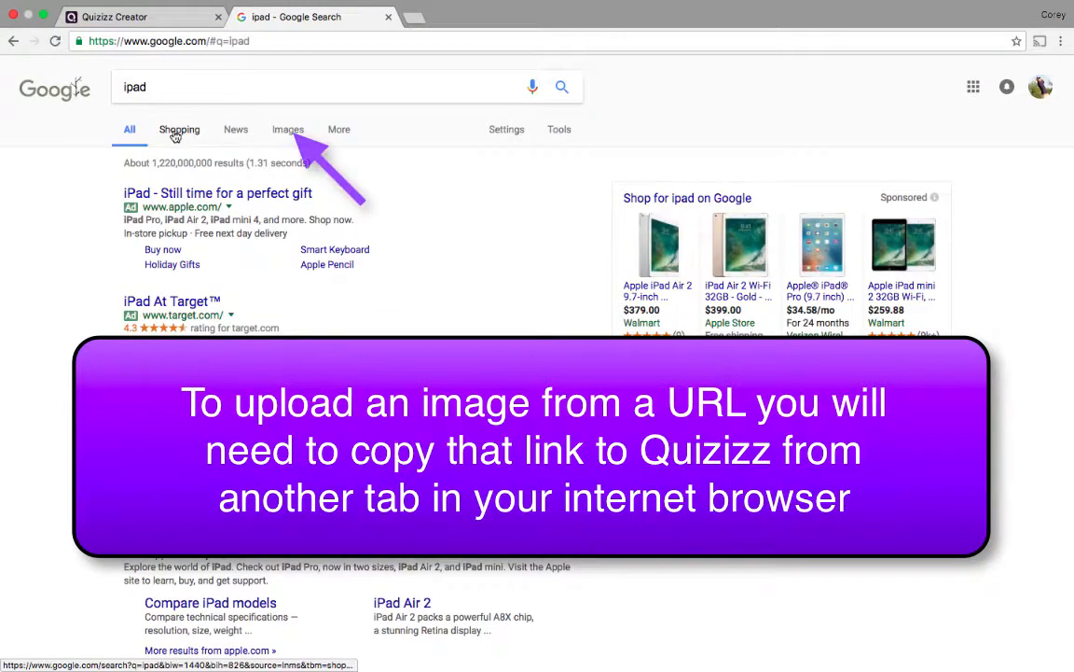
pyautogui.click(287, 130)
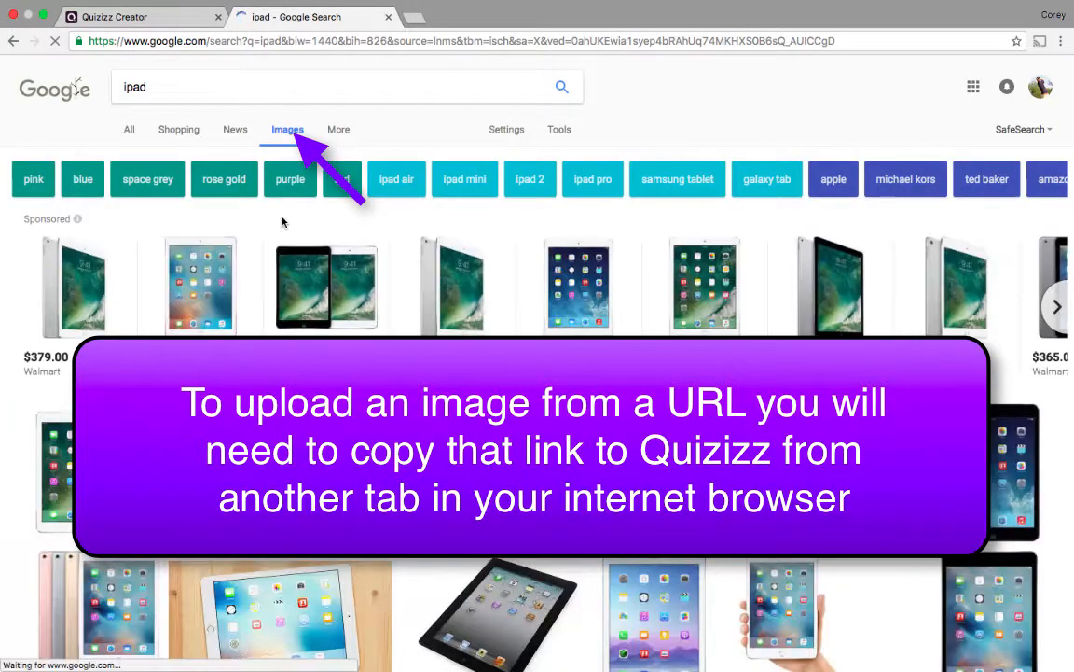
# View the white iPad image from Apple Support on its own page and copy its URL
pyautogui.click(82, 466)
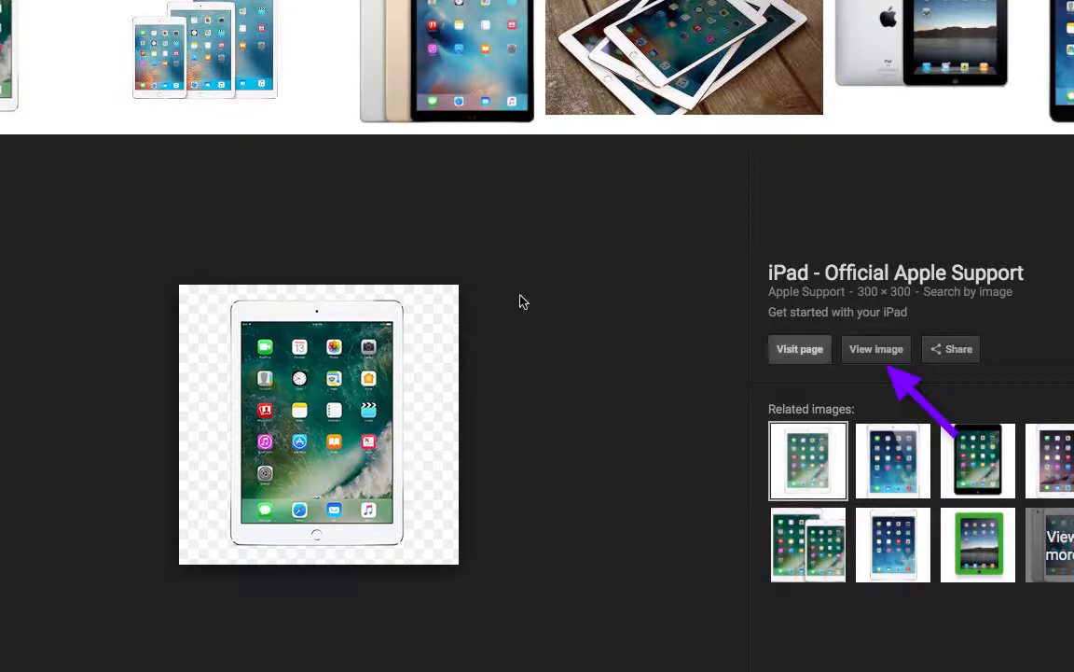
pyautogui.click(864, 364)
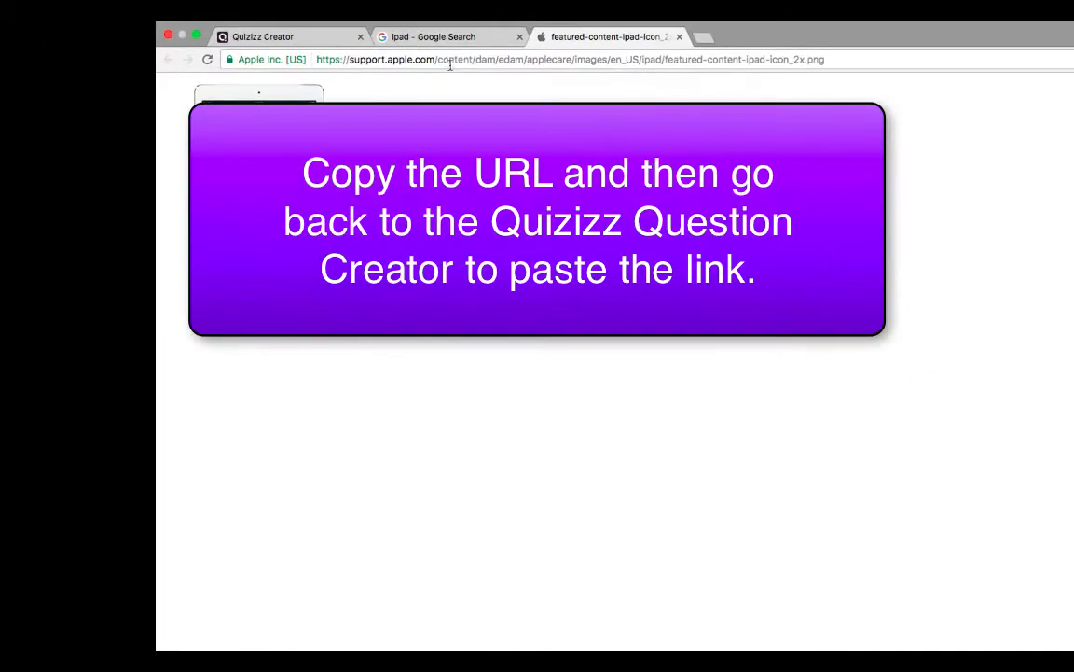
pyautogui.click(449, 60)
pyautogui.rightClick(449, 60)
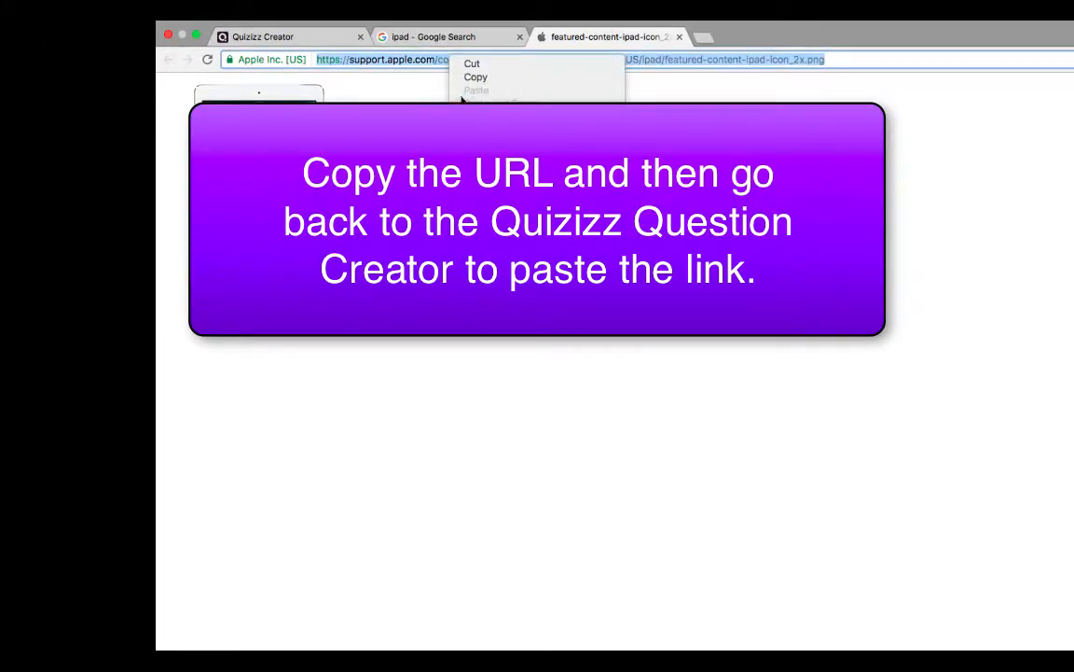
pyautogui.click(471, 77)
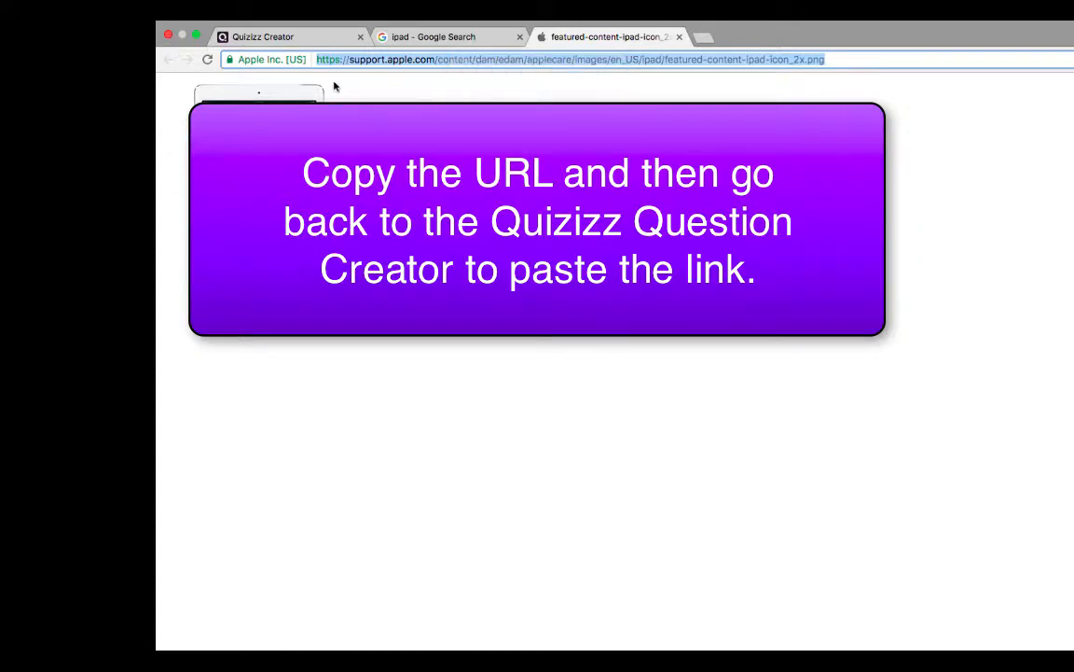
# Return to the Quizizz Creator and upload the iPad image to question 1 from the copied URL
pyautogui.click(254, 36)
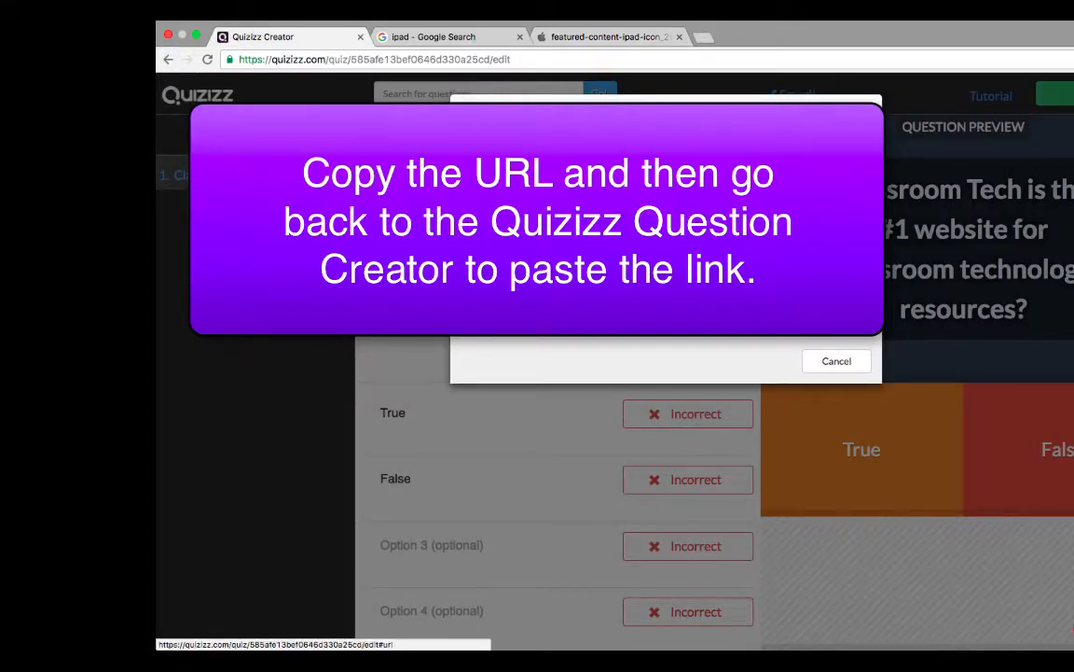
pyautogui.click(696, 123)
pyautogui.rightClick(534, 172)
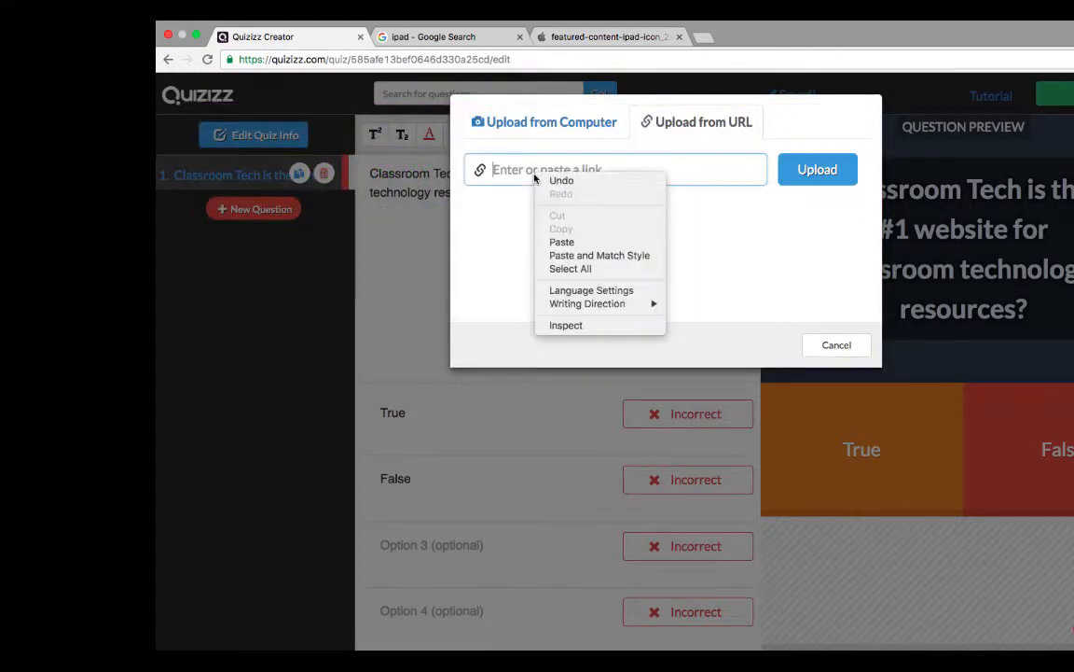
pyautogui.click(561, 242)
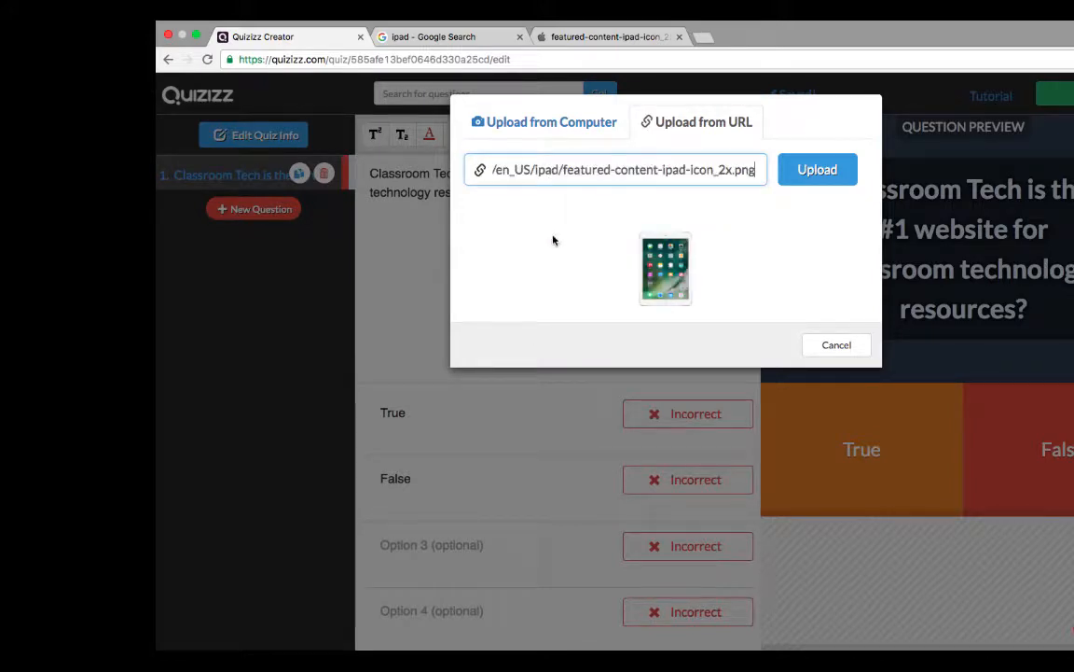
pyautogui.click(810, 181)
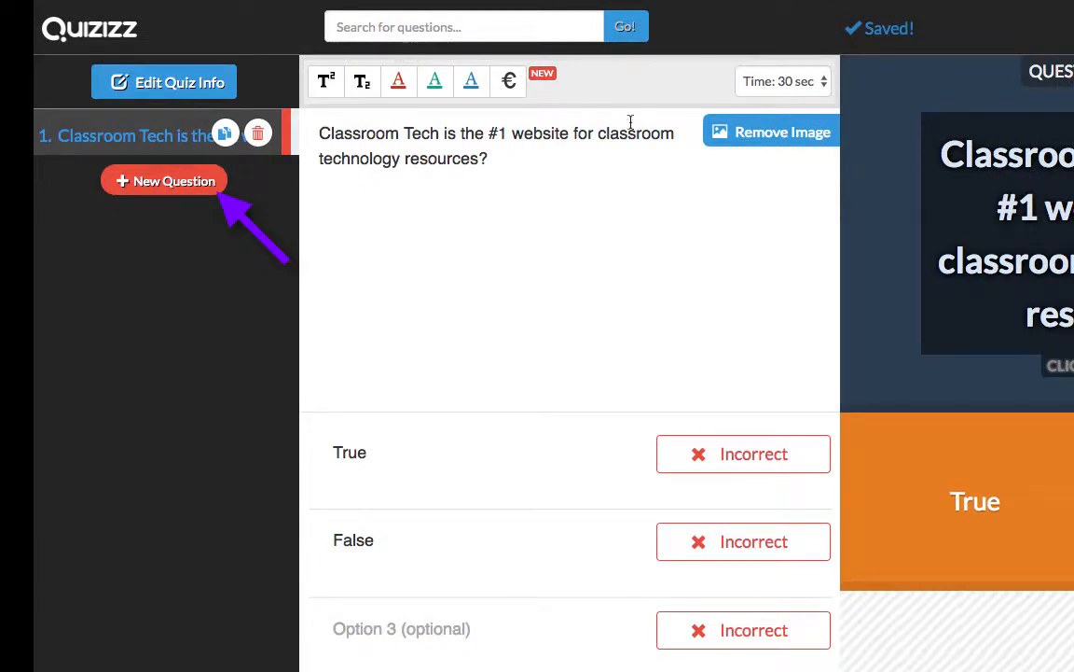
# Add a second question to the quiz and turn on superscript formatting
pyautogui.click(172, 182)
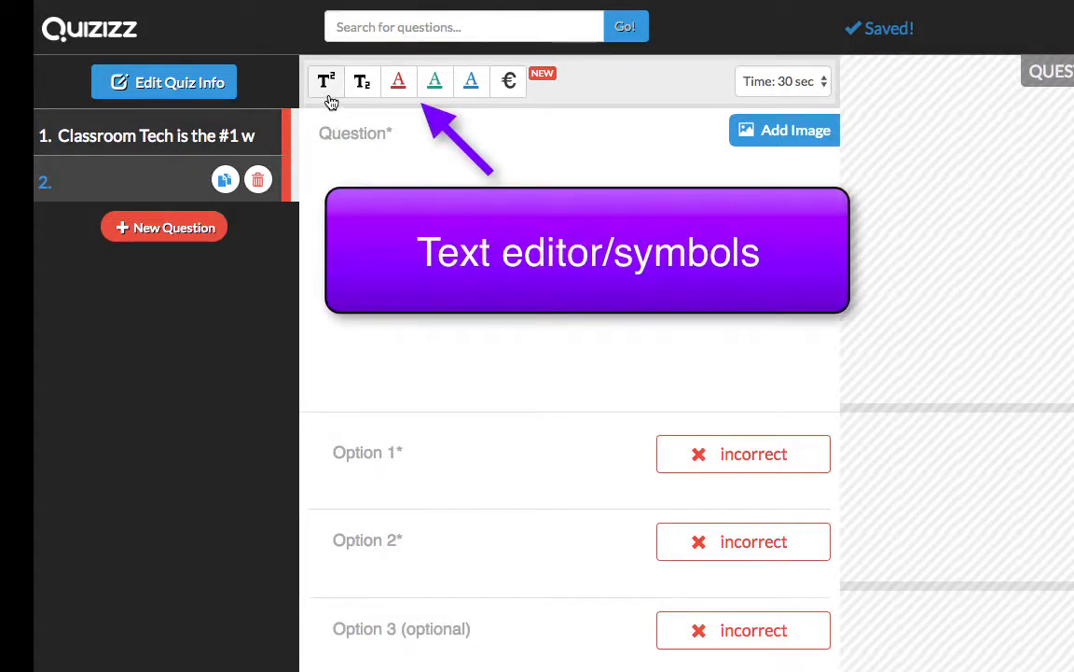
pyautogui.click(331, 97)
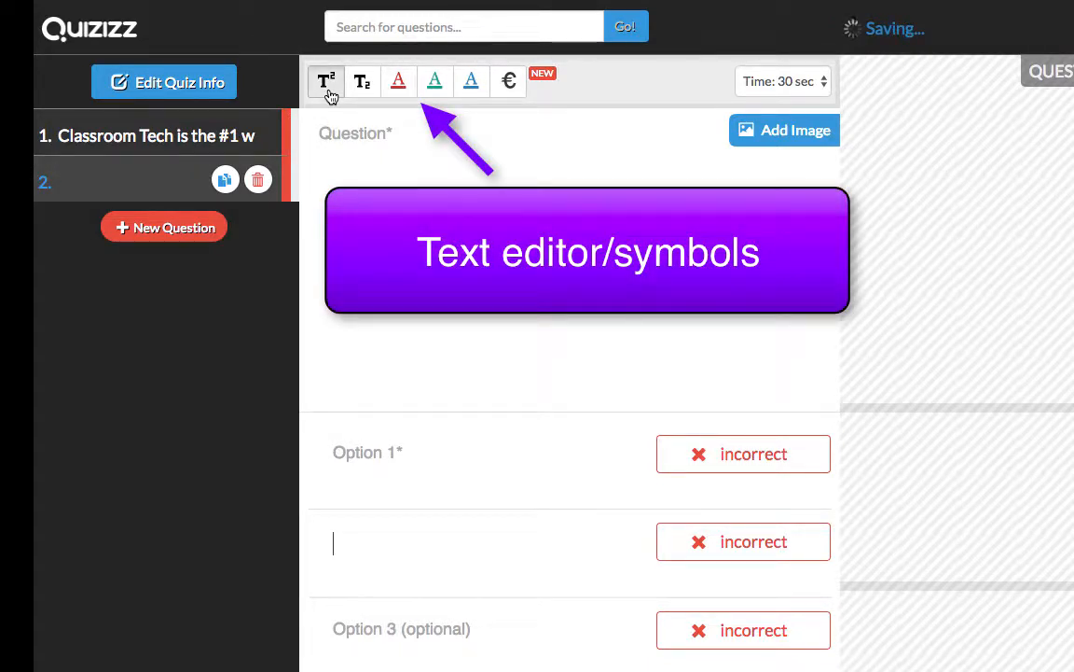
# Examine the Math symbols available for insertion, including Greek letters, superscripts, subscripts and fractions, and close the symbol list
pyautogui.click(512, 89)
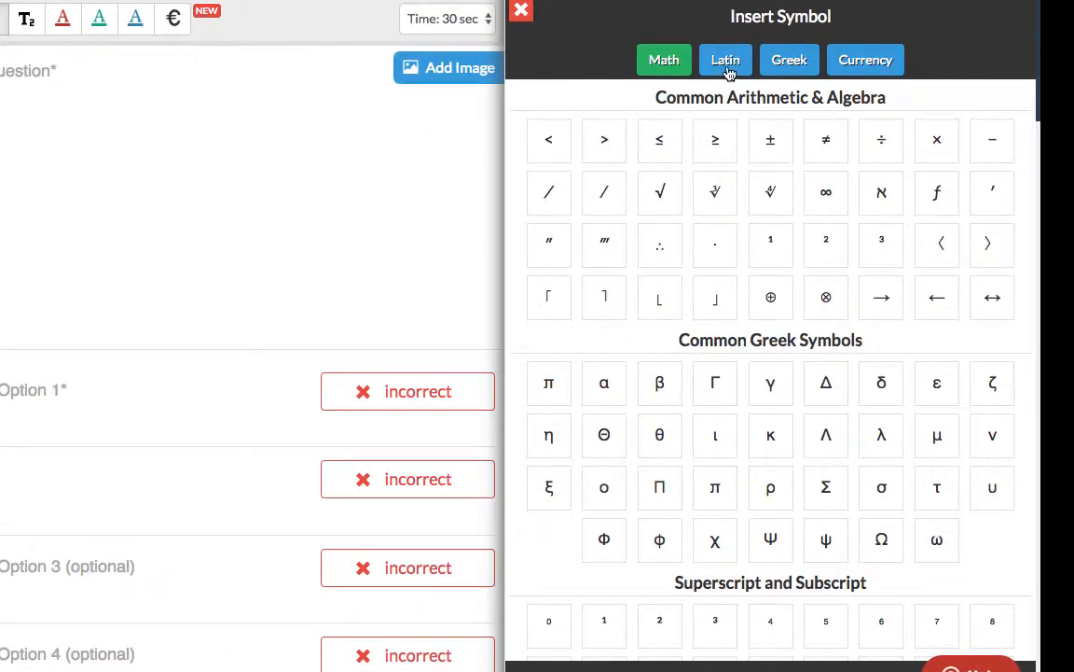
pyautogui.scroll(-3, 708, 374)
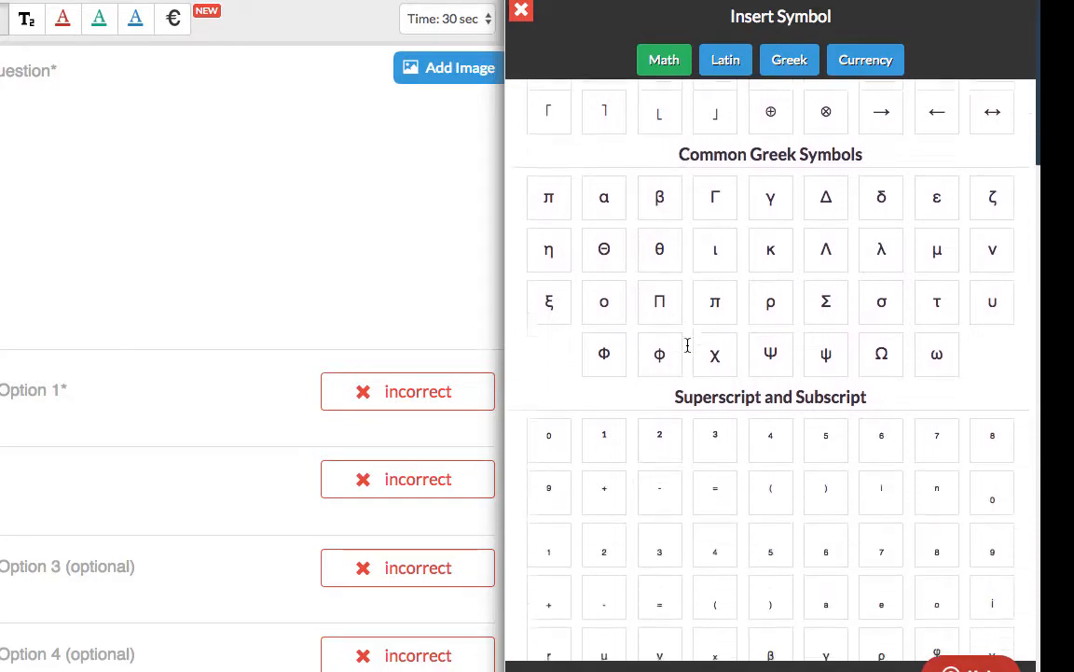
pyautogui.scroll(-4, 671, 454)
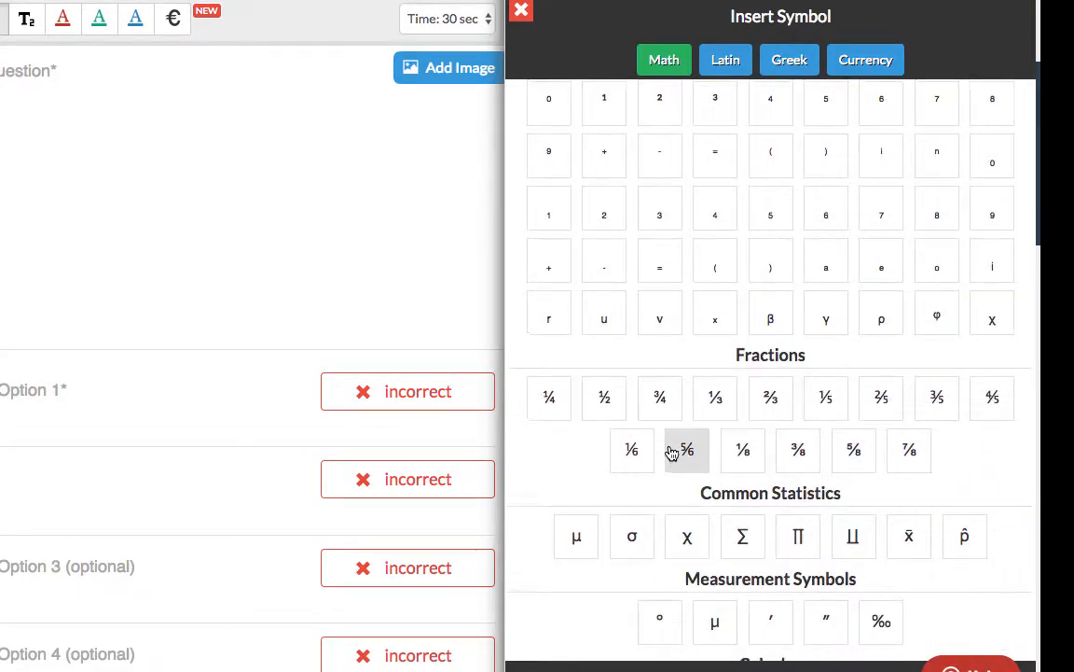
pyautogui.scroll(5, 671, 454)
pyautogui.scroll(1, 671, 454)
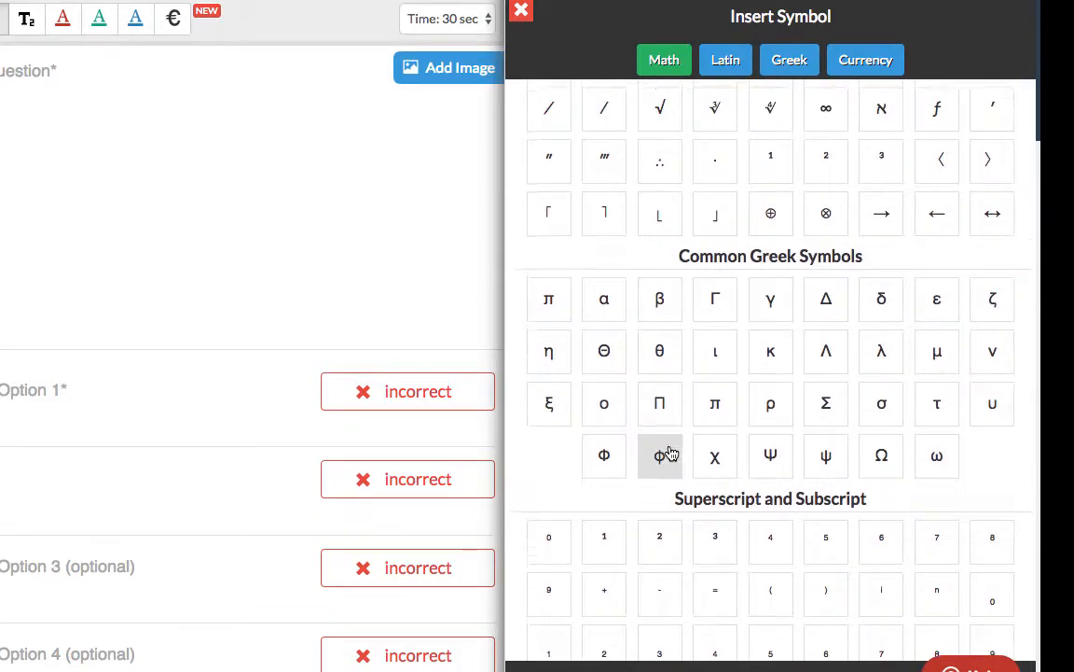
pyautogui.click(521, 12)
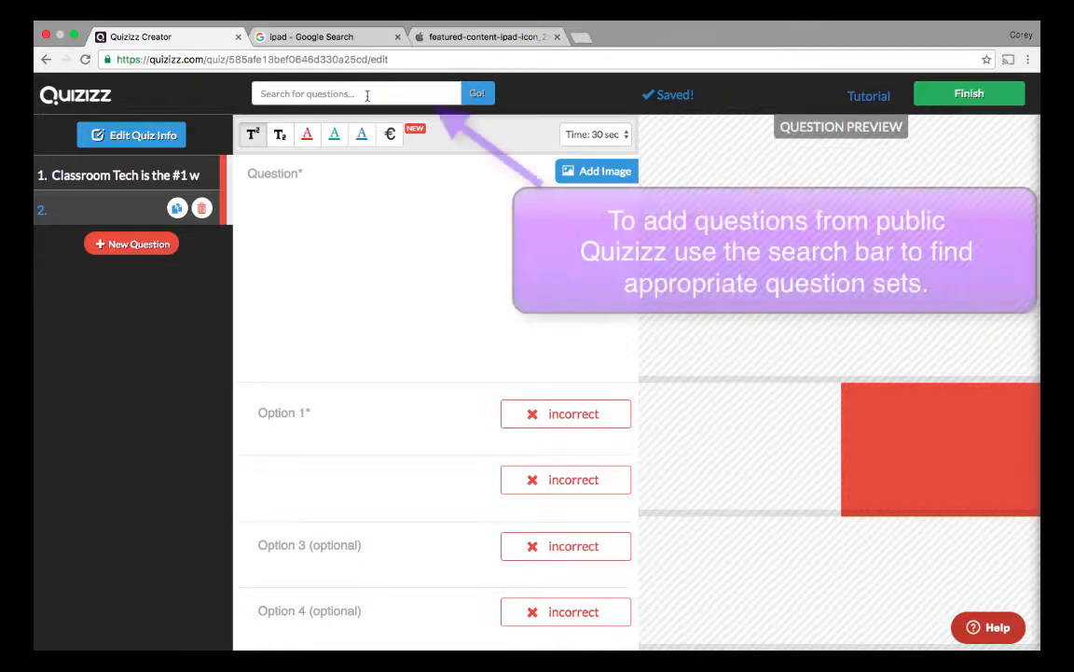
# Open the question search, switch it to My Quizzes and try the Include Duplicates filter
pyautogui.click(367, 94)
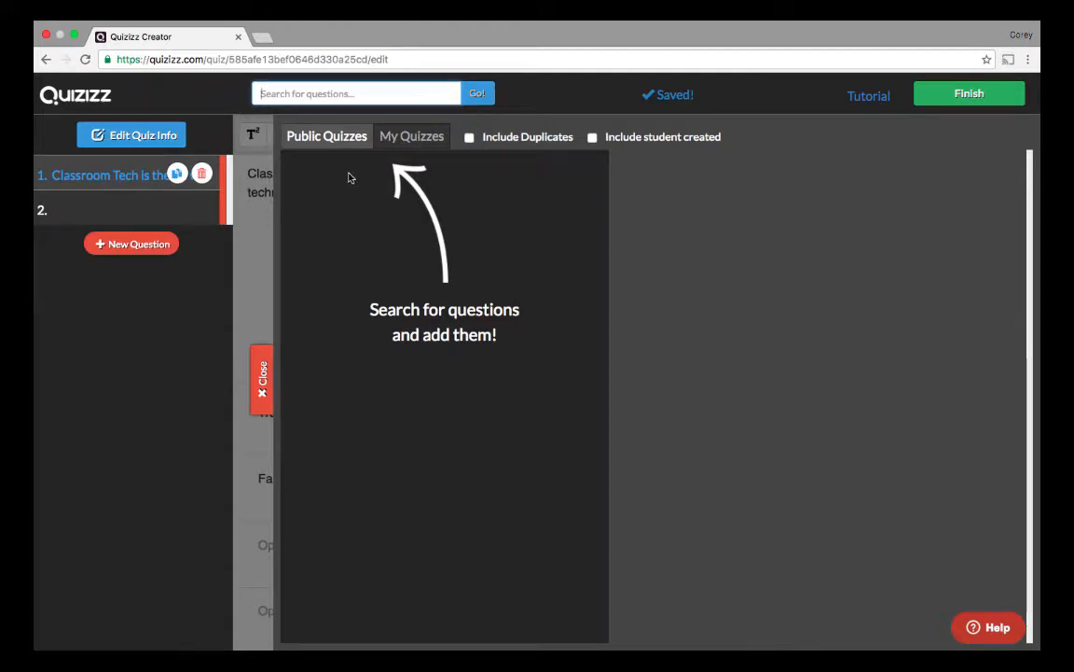
pyautogui.click(412, 136)
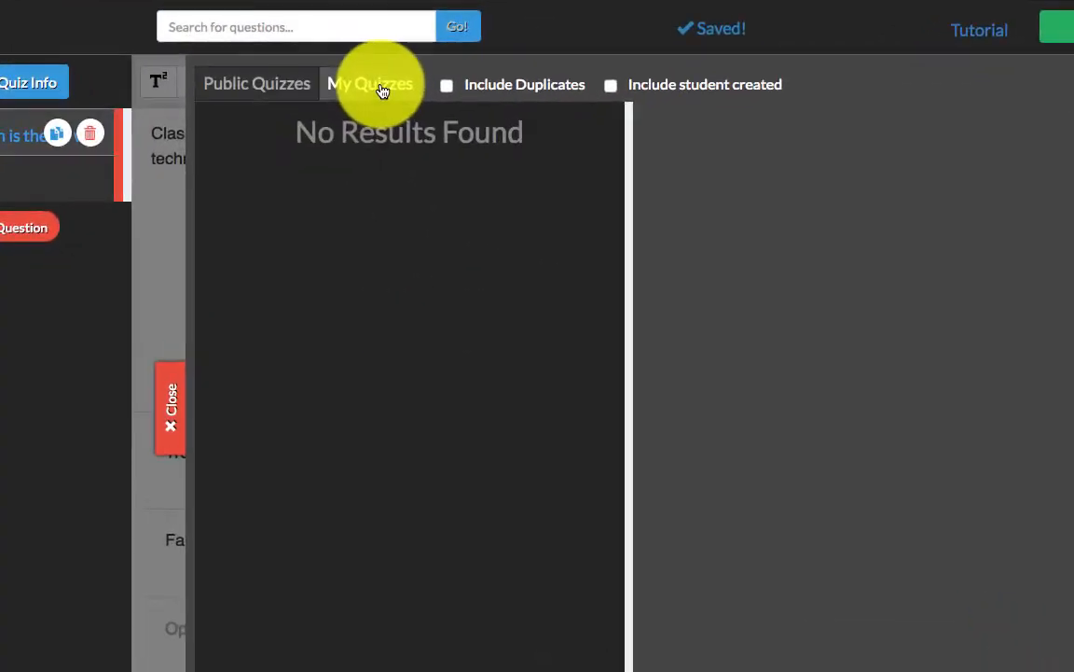
pyautogui.click(447, 87)
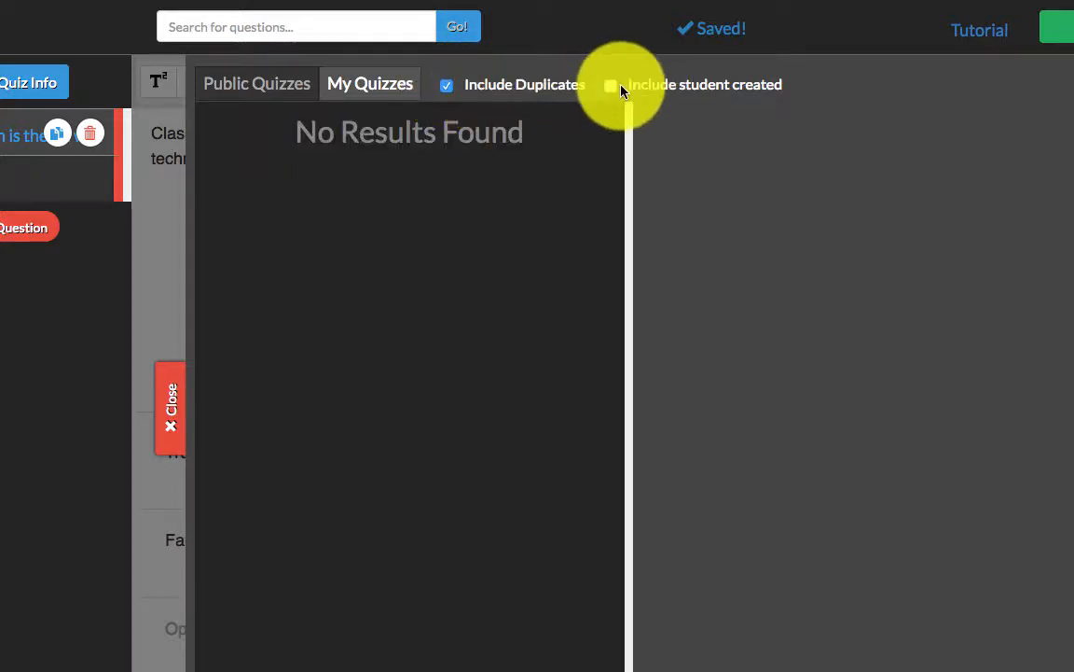
pyautogui.click(447, 86)
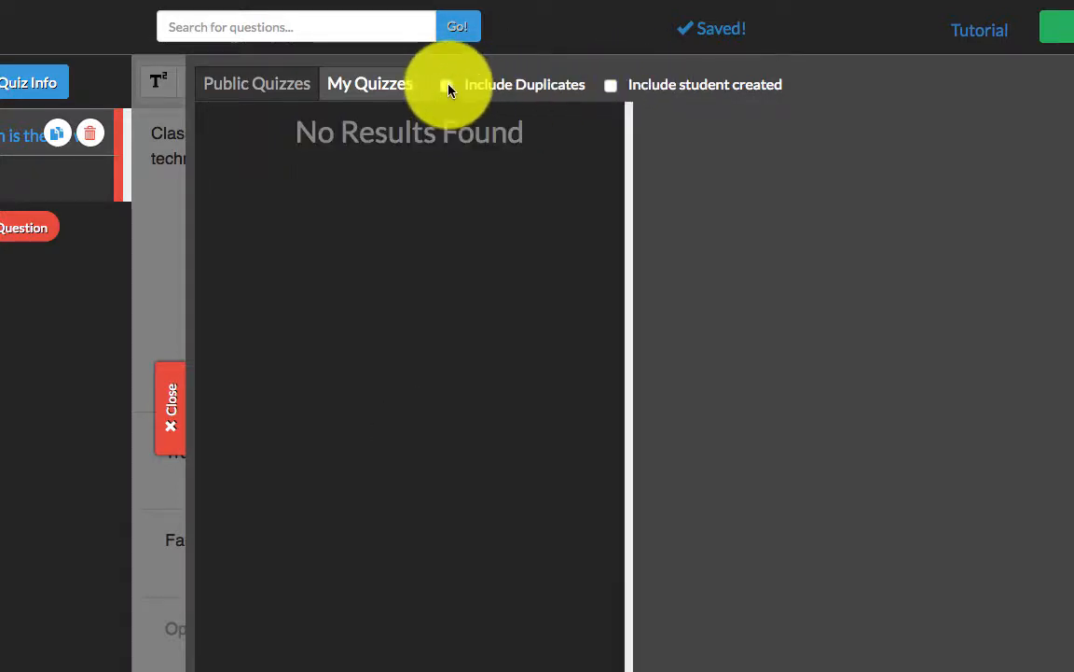
# Search the public quizzes for "fractions" and look through the matching question sets
pyautogui.click(331, 25)
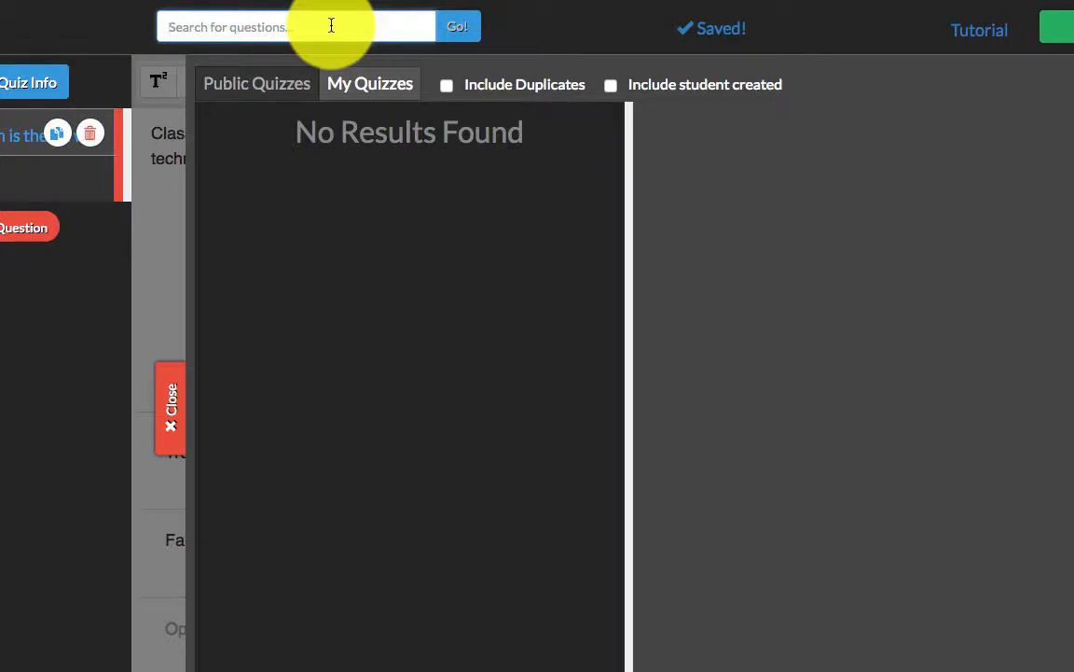
pyautogui.write('fractions')
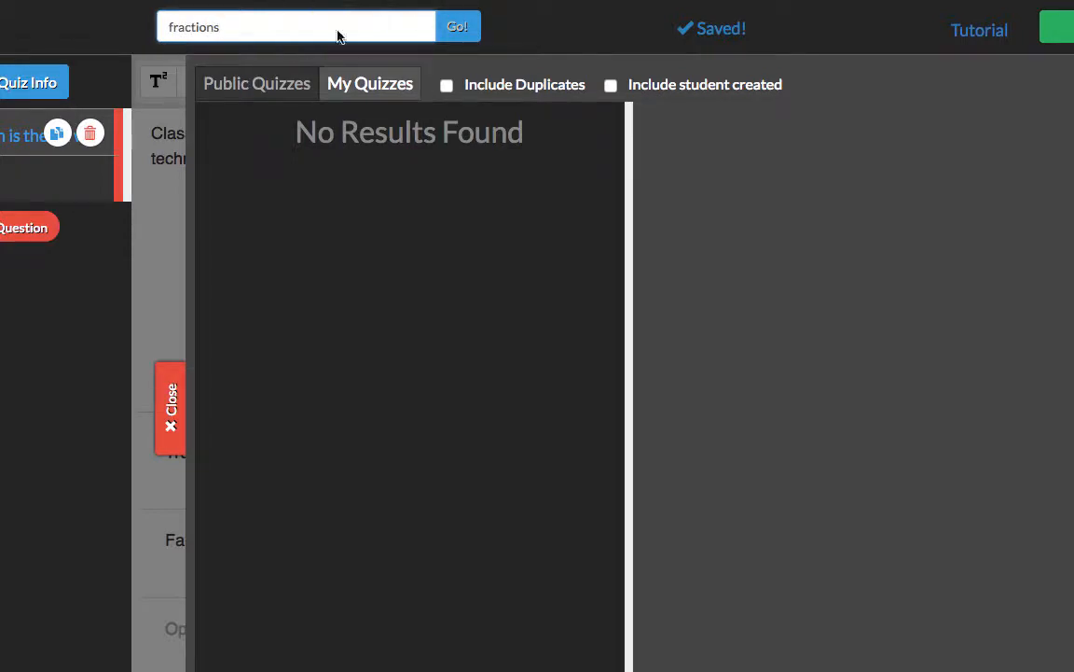
pyautogui.click(276, 86)
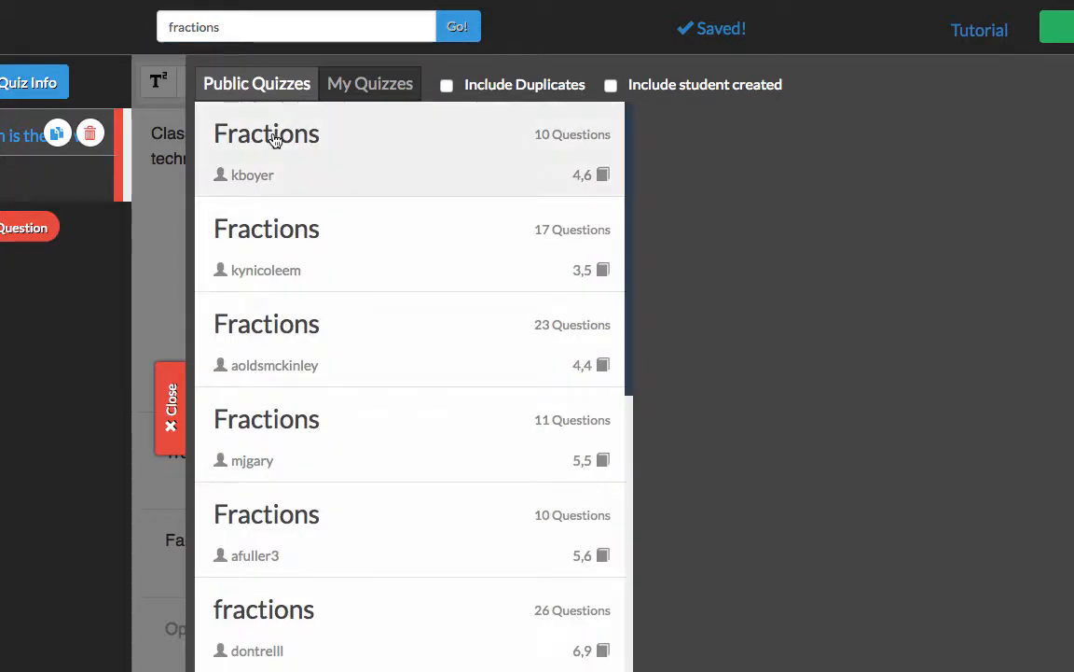
pyautogui.scroll(-5, 271, 377)
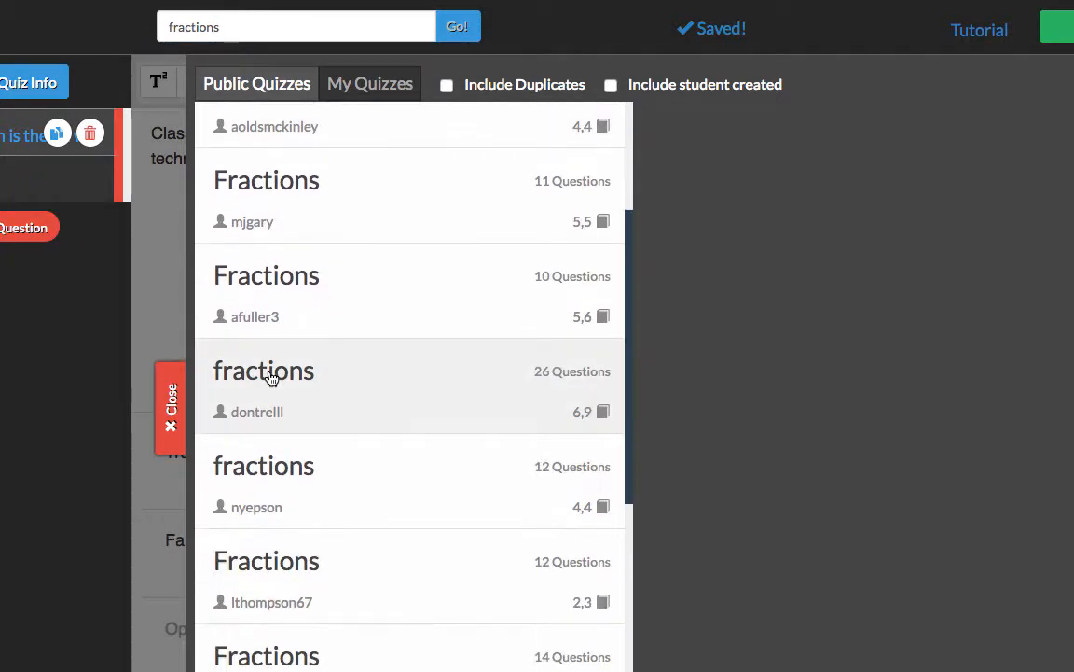
pyautogui.scroll(-1, 271, 376)
pyautogui.scroll(-2, 271, 377)
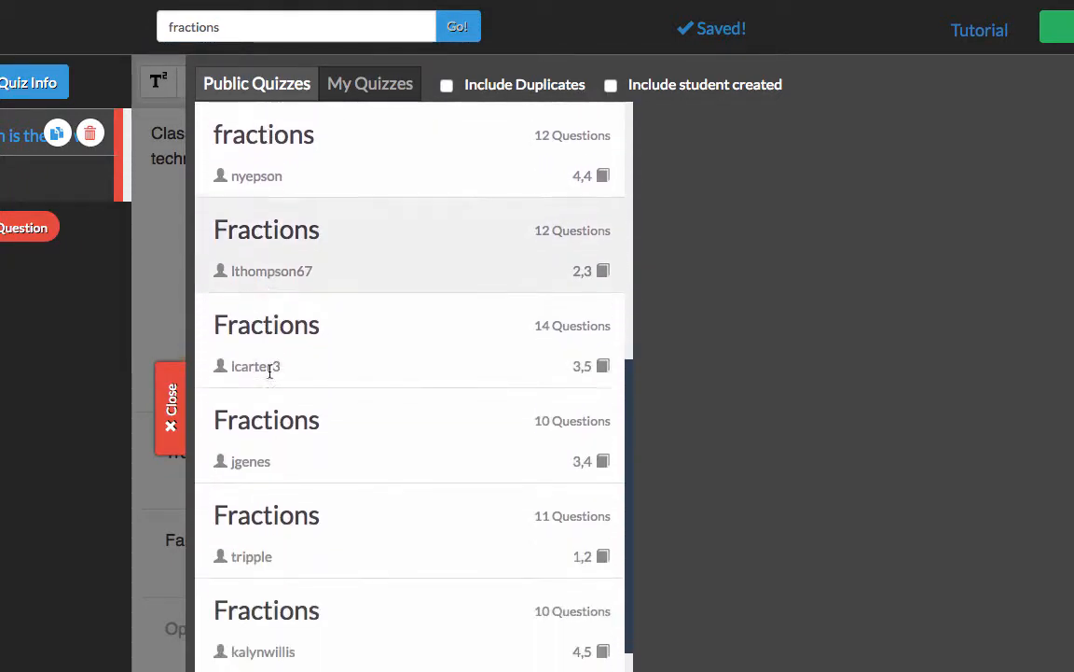
# Add "What fraction of the rectangle is blue?" from the 14-question Fractions set and "How many pieces of pie did Grandma eat?" from the 11-question set
pyautogui.click(270, 366)
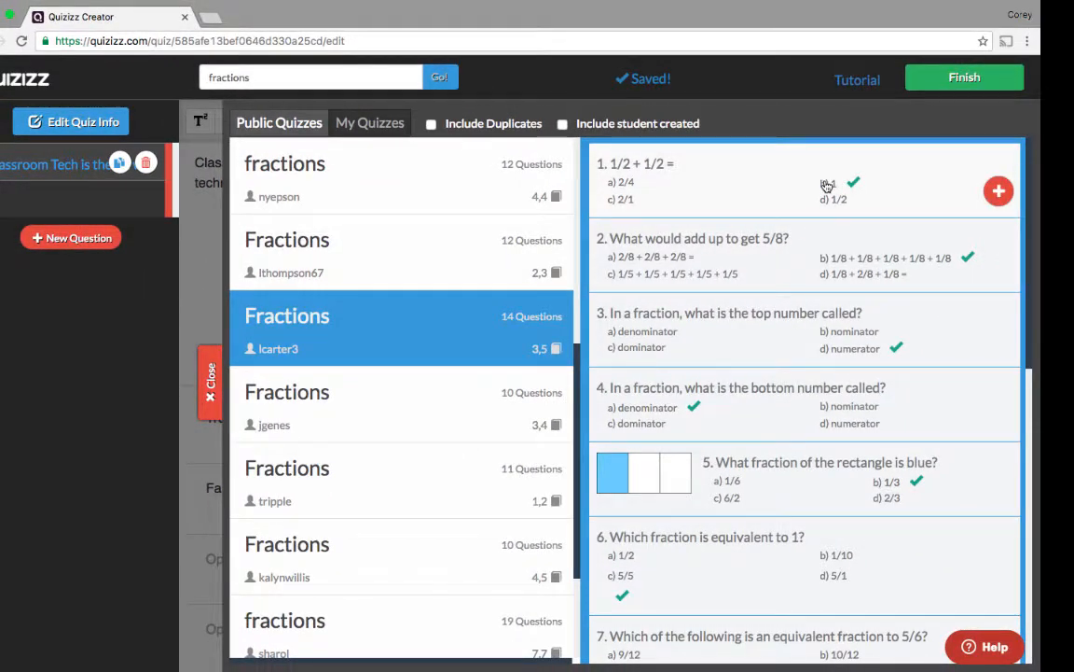
pyautogui.scroll(-3, 827, 185)
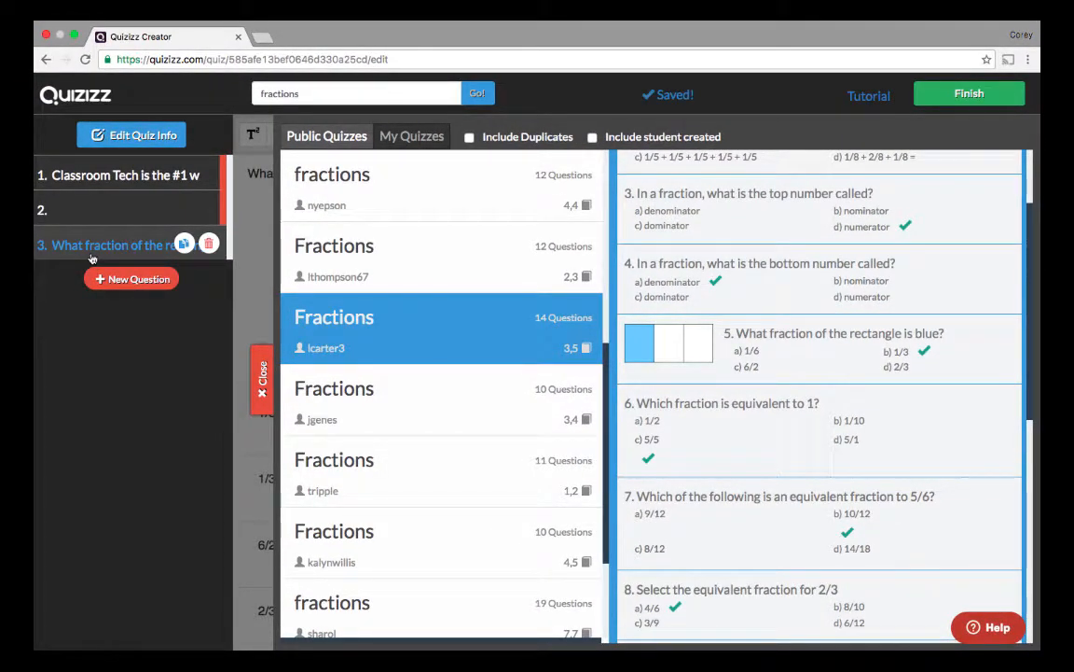
pyautogui.click(404, 480)
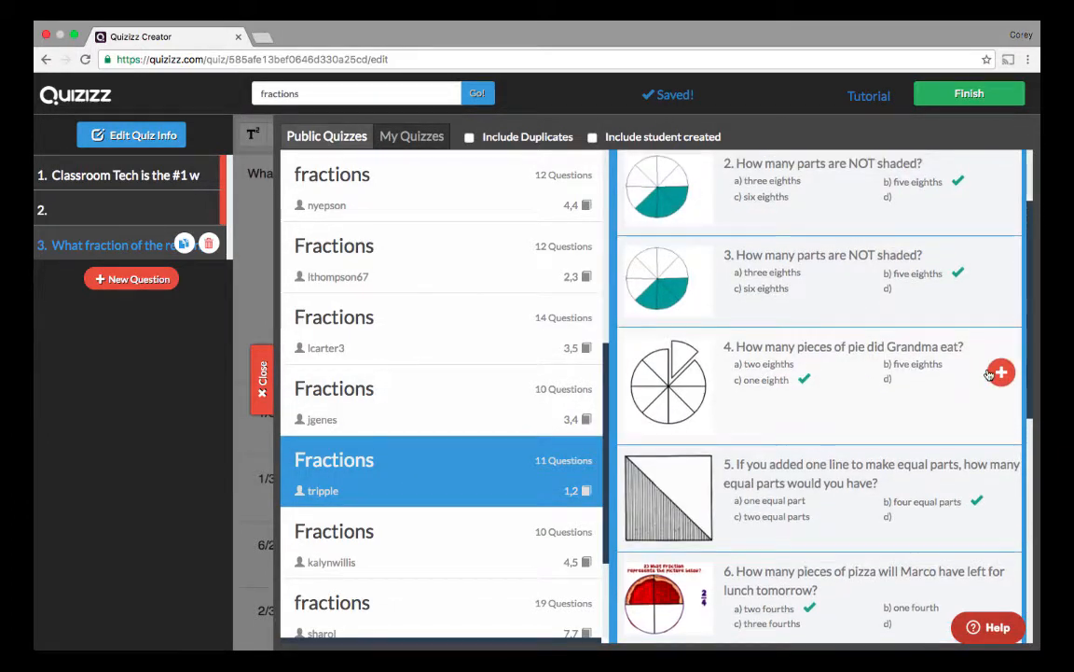
pyautogui.click(1002, 373)
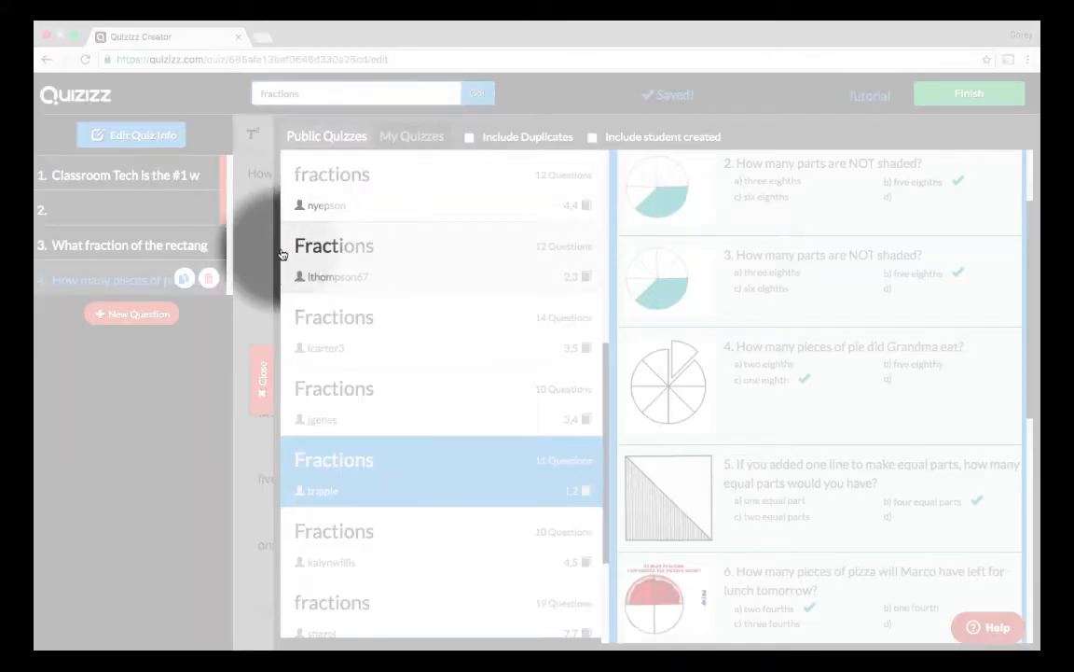
pyautogui.click(261, 380)
# Delete the blank question 2 from the quiz
pyautogui.click(147, 211)
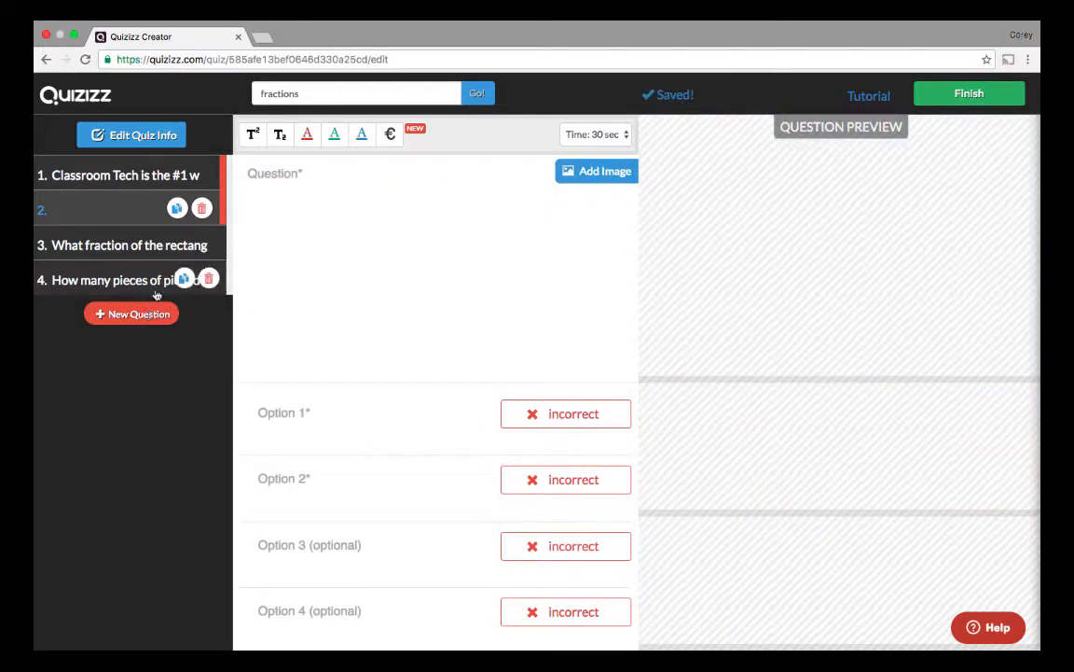
pyautogui.click(202, 210)
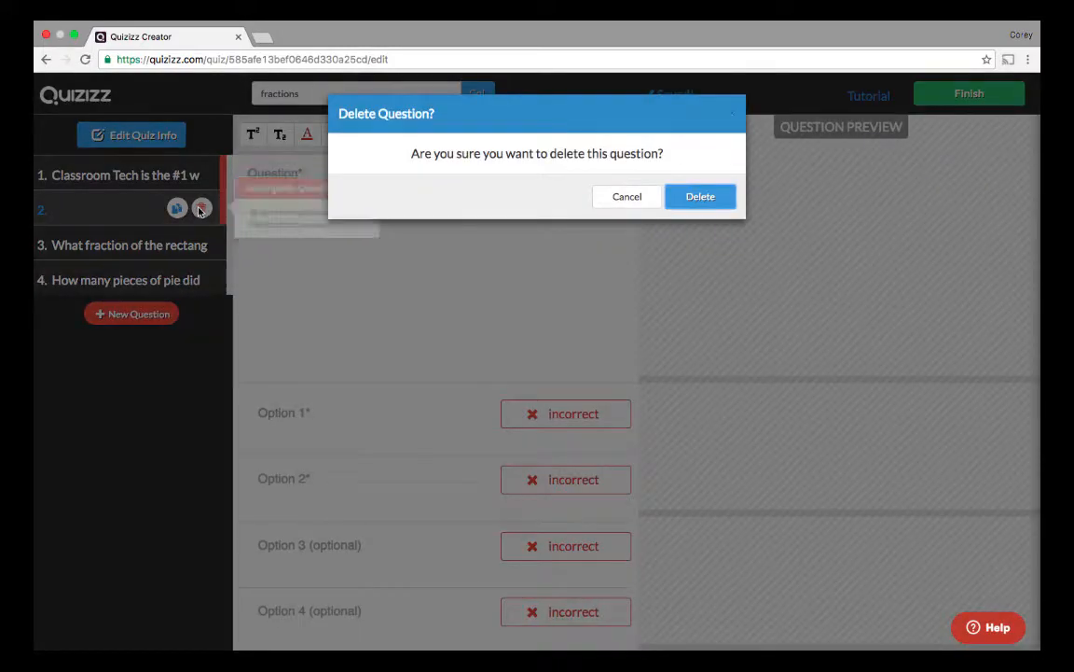
pyautogui.click(700, 197)
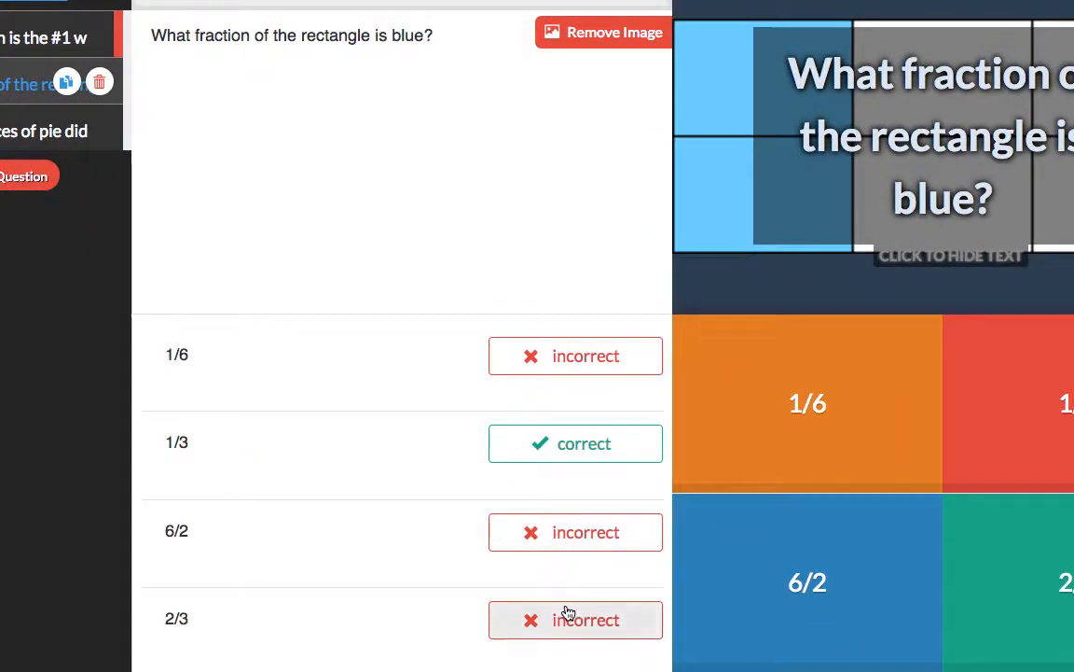
# Try marking 6/2 as the correct answer of the blue rectangle question, and set 1/3 back as correct
pyautogui.click(559, 535)
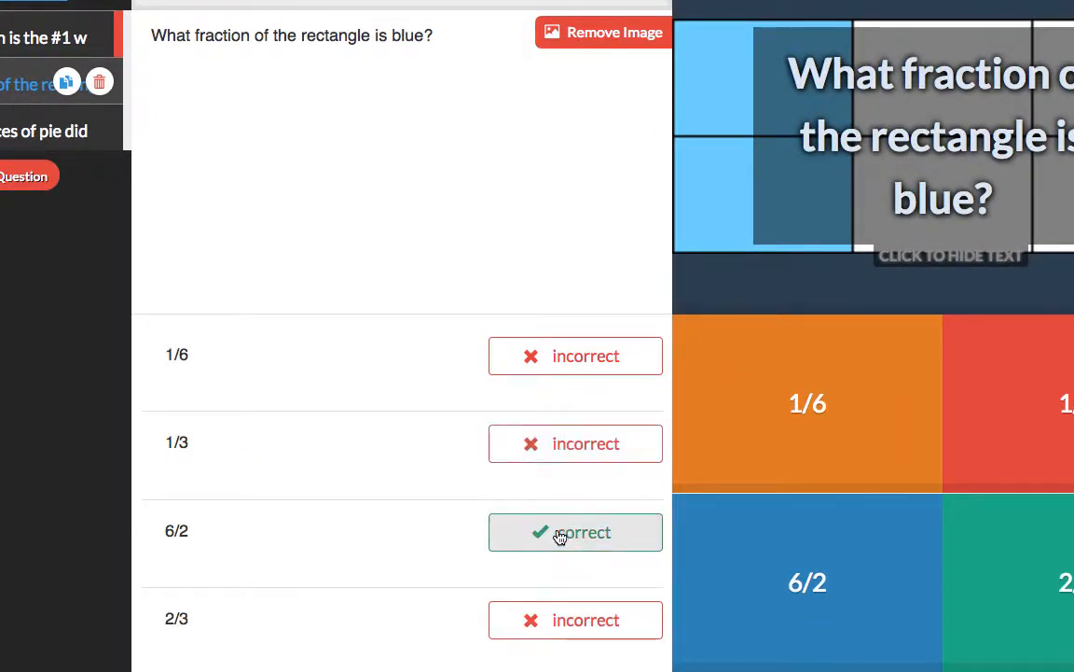
pyautogui.click(559, 451)
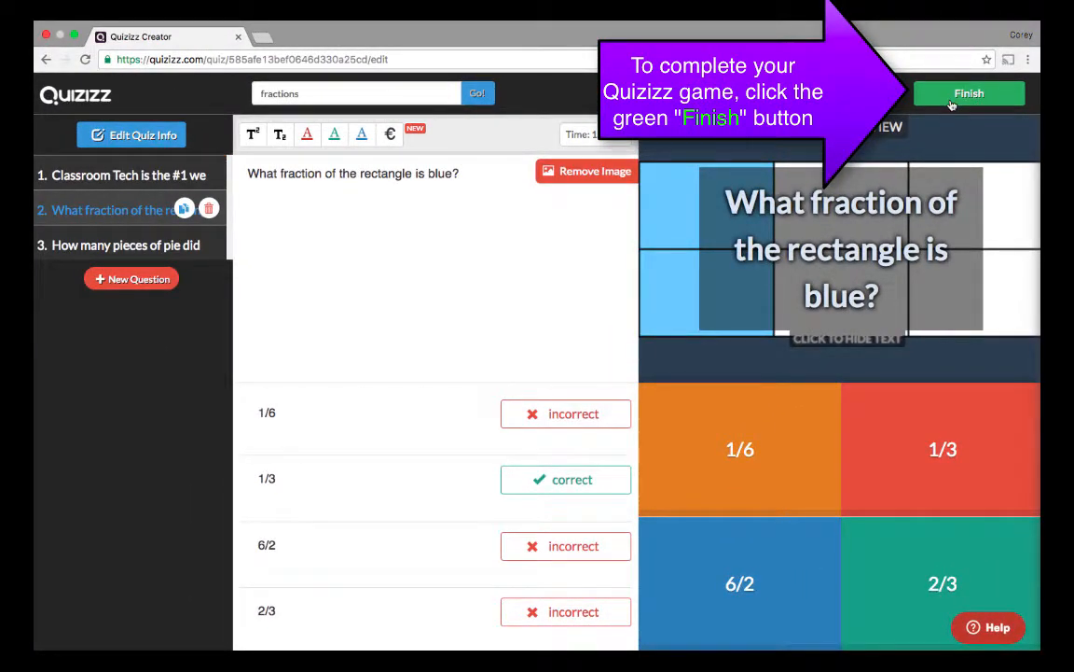
# Start finishing the quiz and set its grade range from K to 10
pyautogui.click(951, 96)
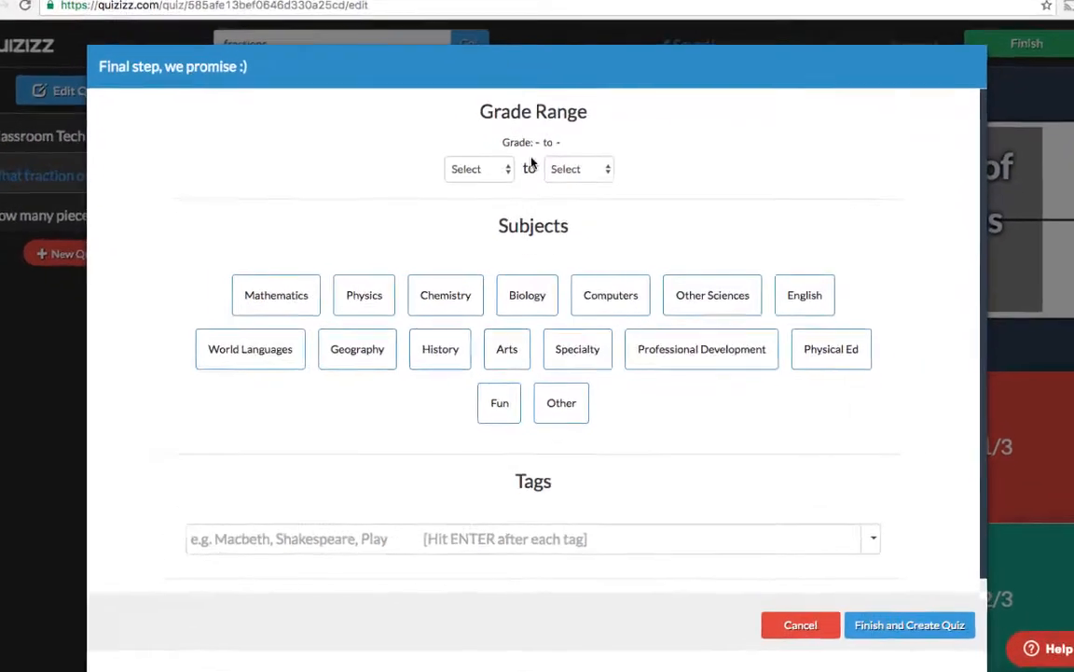
pyautogui.click(482, 204)
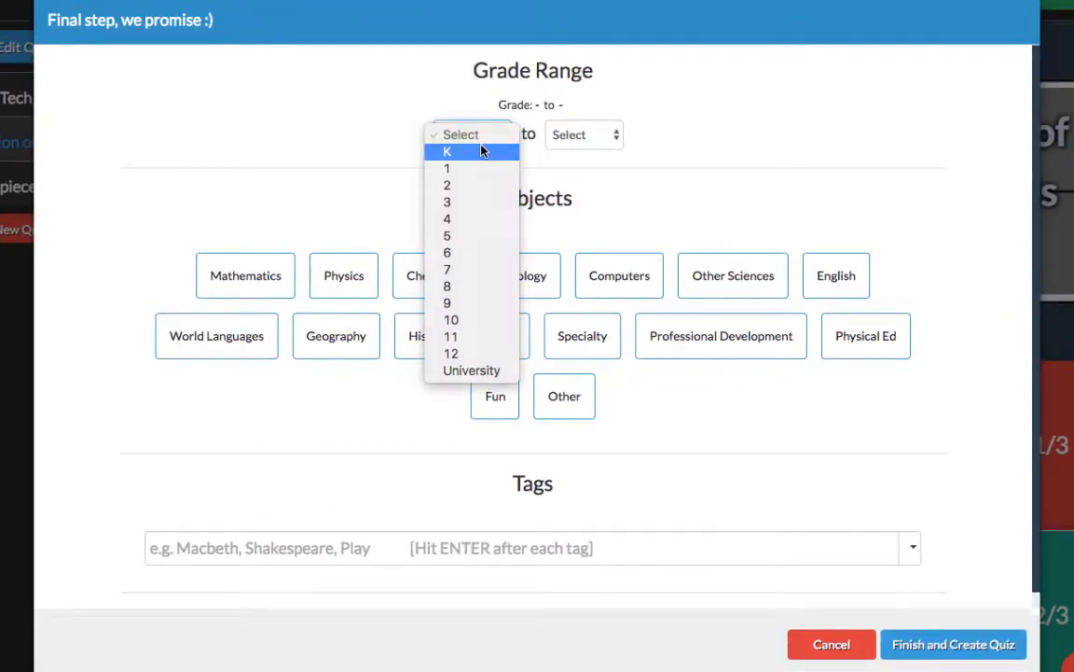
pyautogui.click(482, 151)
pyautogui.click(583, 134)
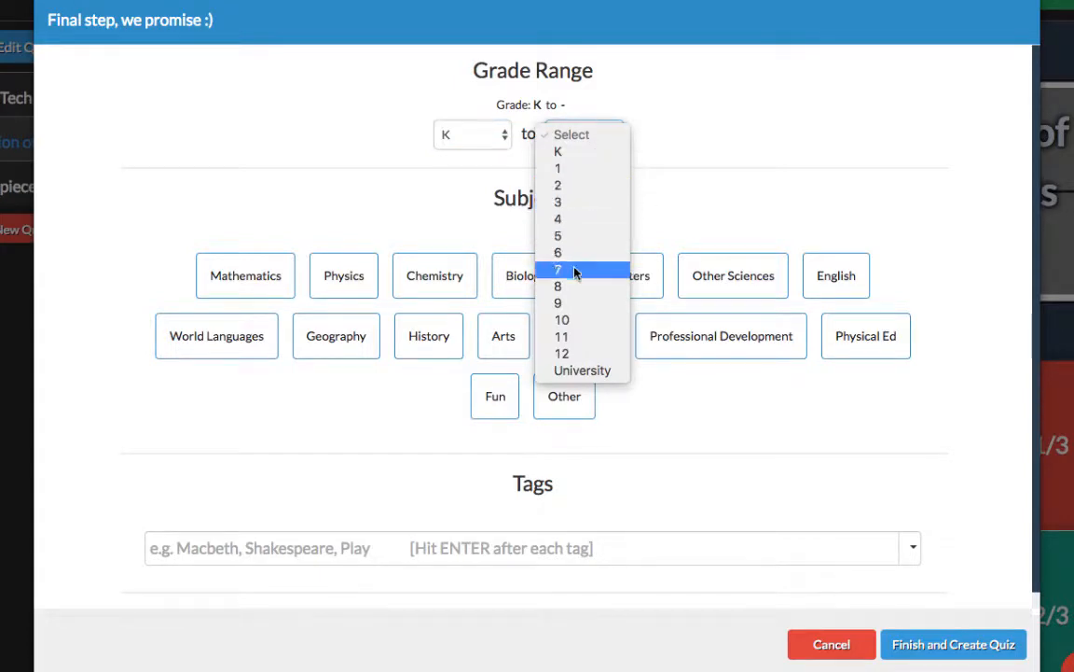
pyautogui.click(563, 319)
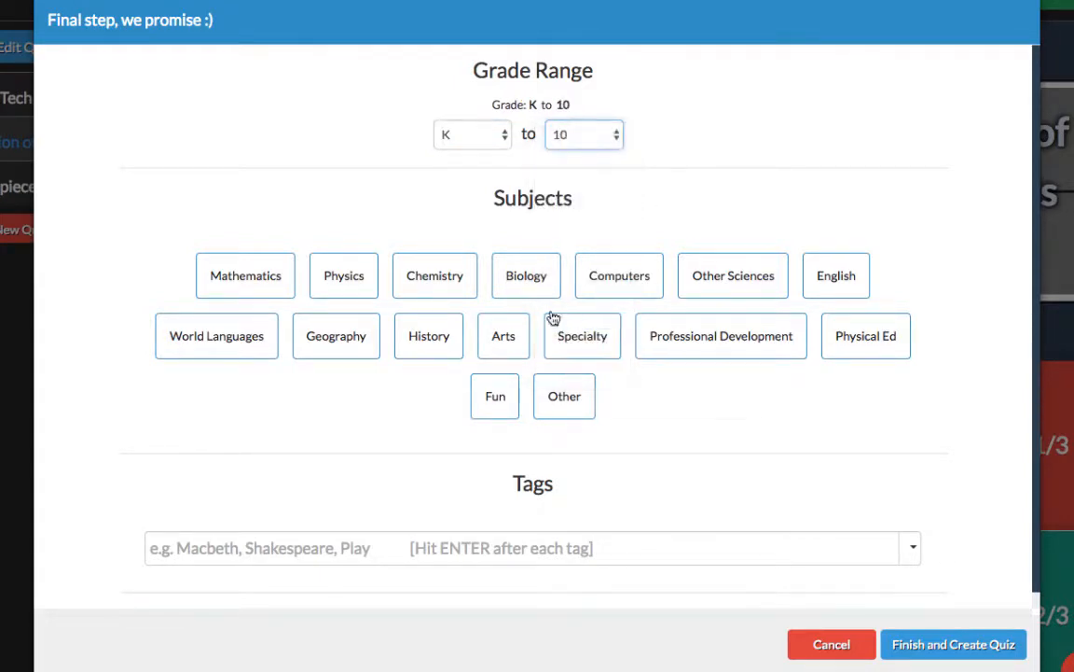
# Assign the subject Mathematics and the topic Pre-algebra, and create the quiz
pyautogui.click(235, 282)
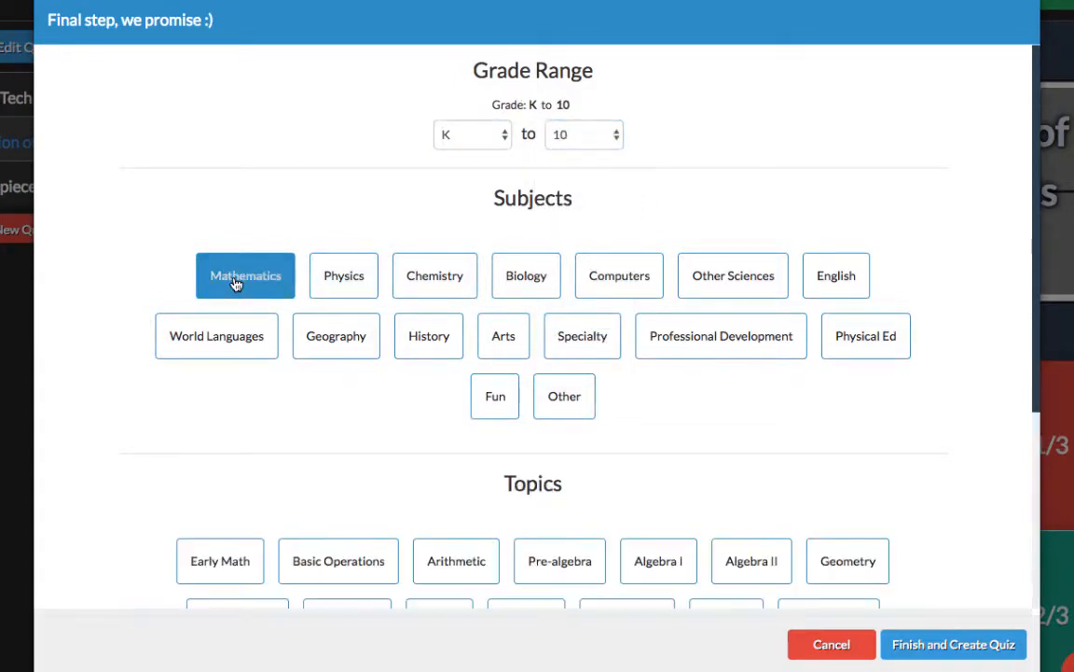
pyautogui.scroll(-3, 434, 501)
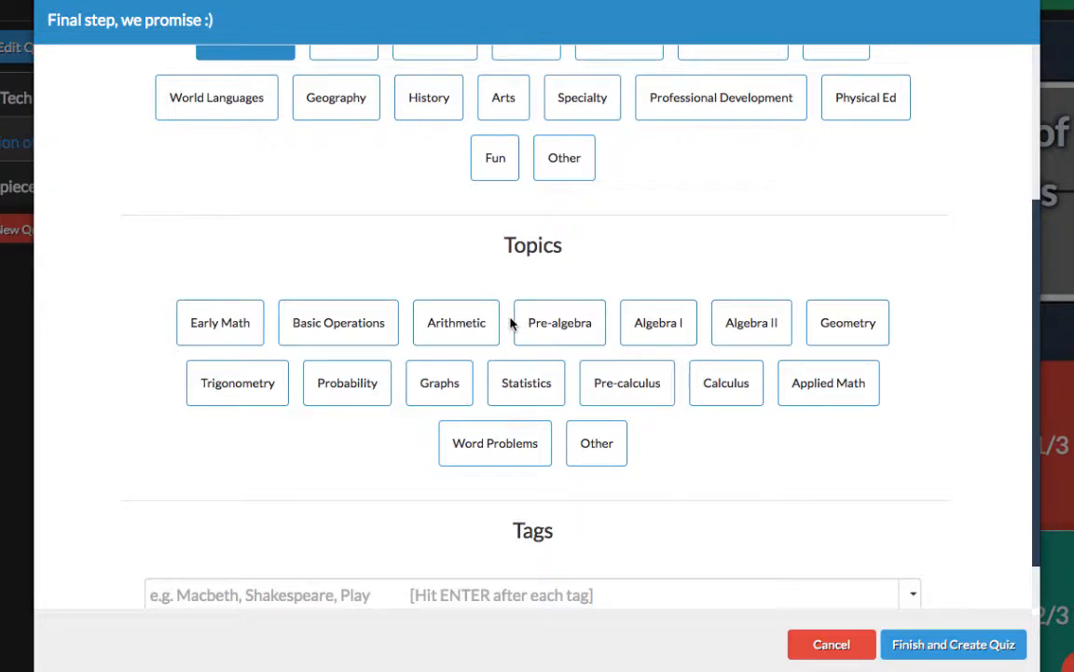
pyautogui.click(545, 323)
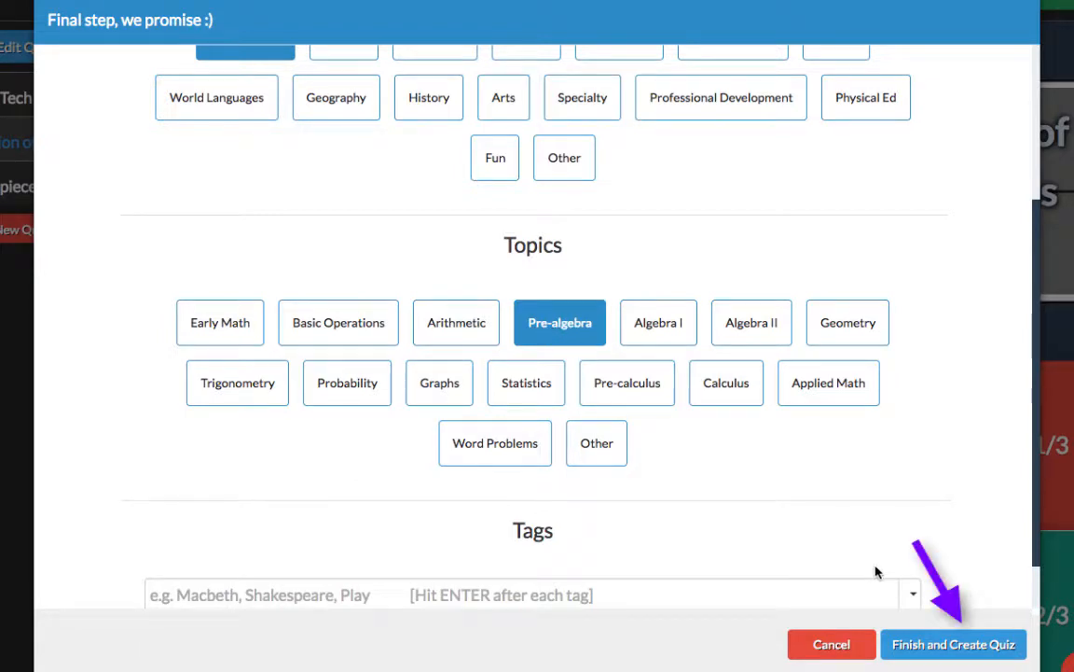
pyautogui.click(950, 644)
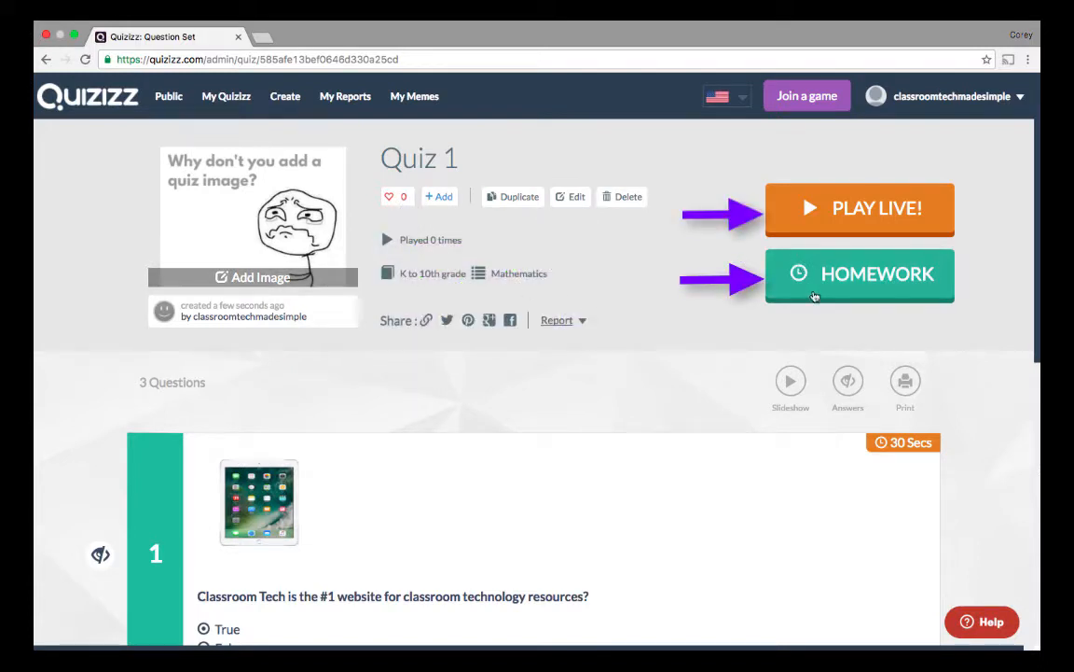
# Set up Quiz 1 as homework and turn off the Question Timer in the game settings
pyautogui.click(884, 277)
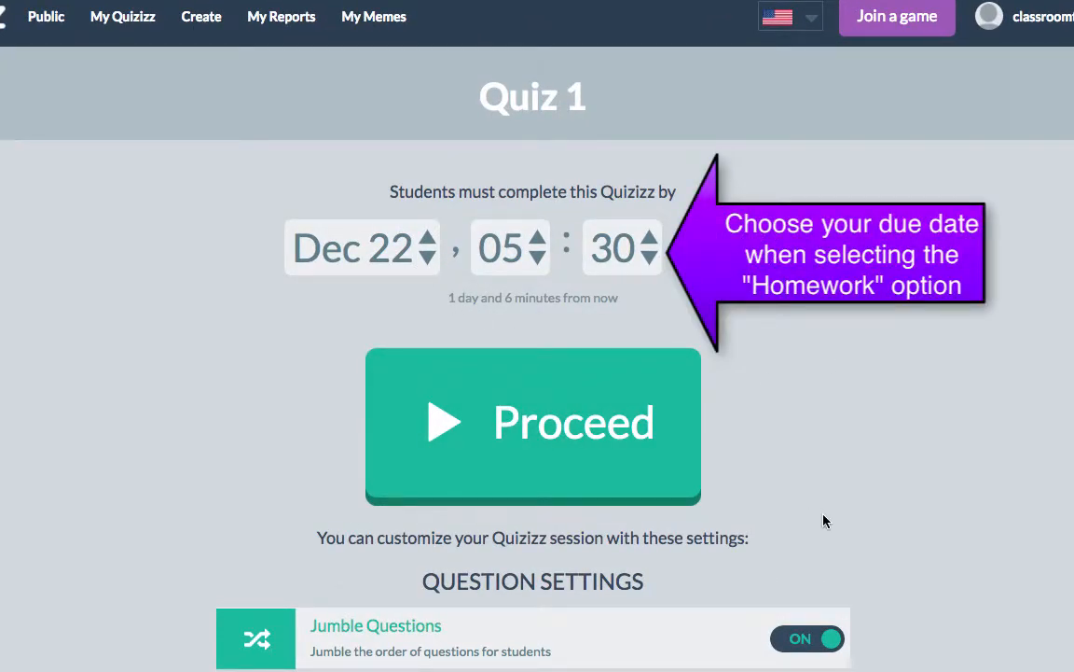
pyautogui.scroll(-7, 824, 520)
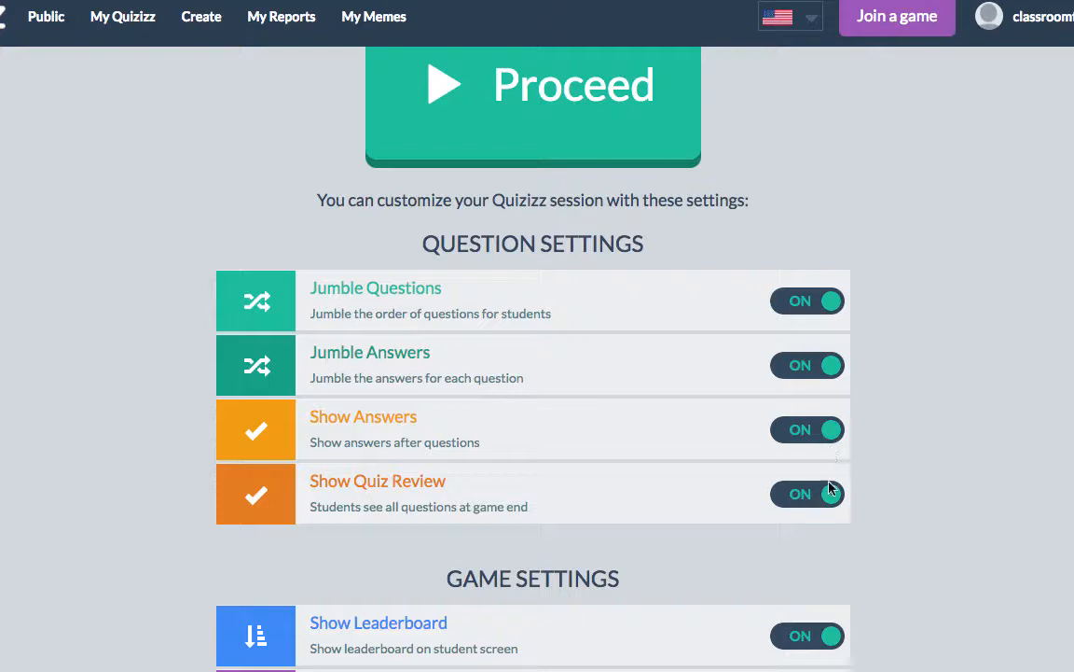
pyautogui.scroll(-3, 904, 574)
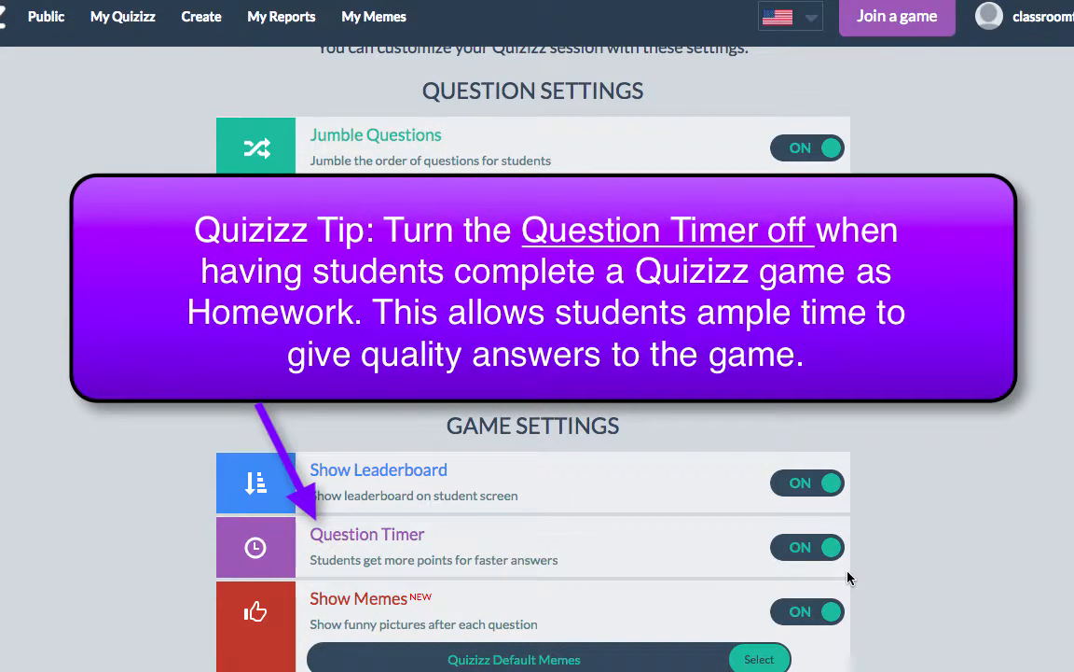
pyautogui.click(813, 550)
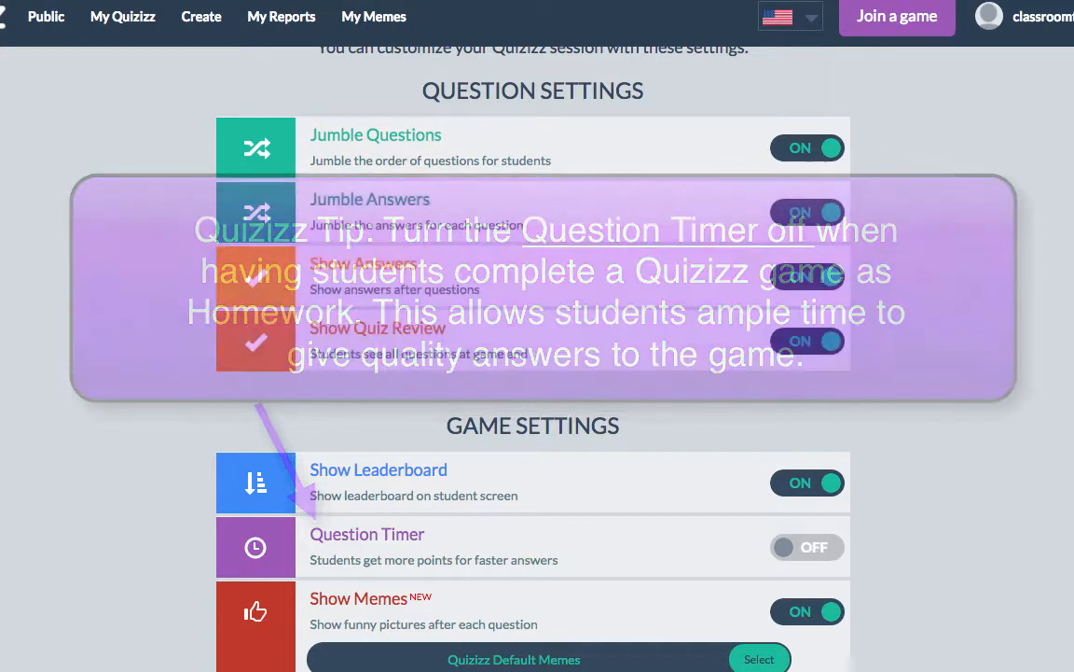
# Launch the Quiz 1 homework assignment with the chosen session settings and end that game
pyautogui.scroll(-2, 814, 550)
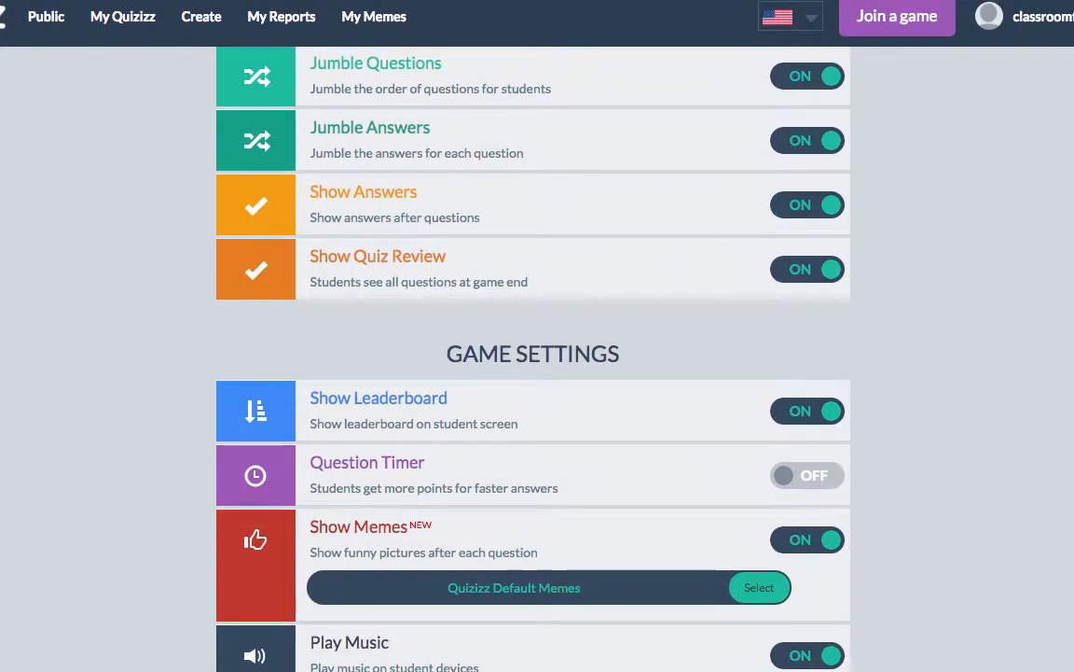
pyautogui.scroll(5, 534, 373)
pyautogui.scroll(2, 534, 373)
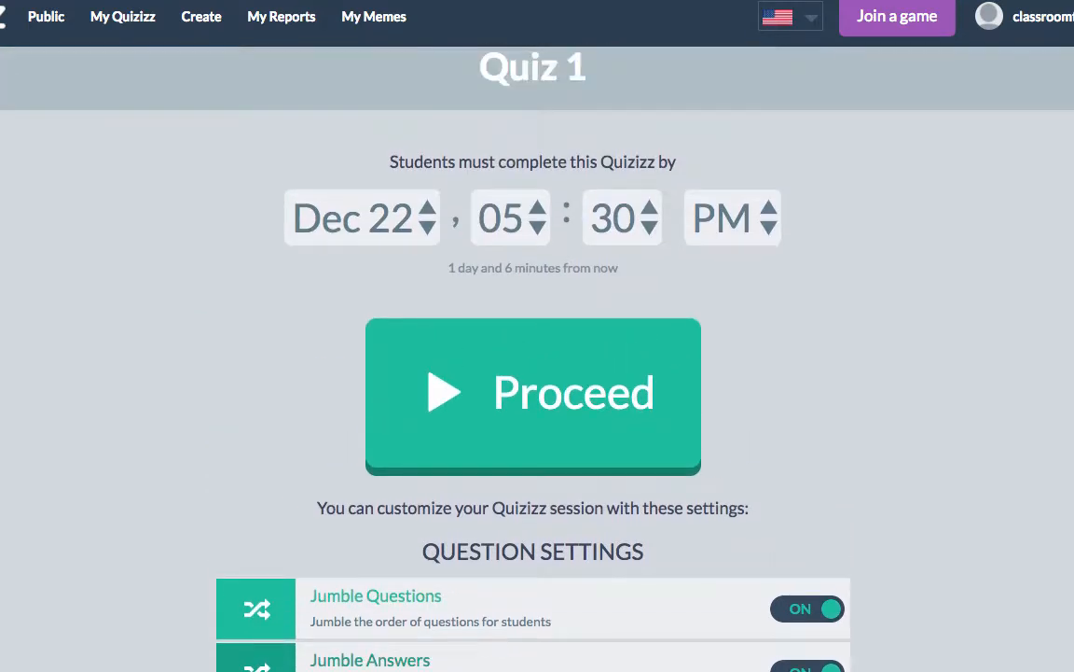
pyautogui.click(541, 432)
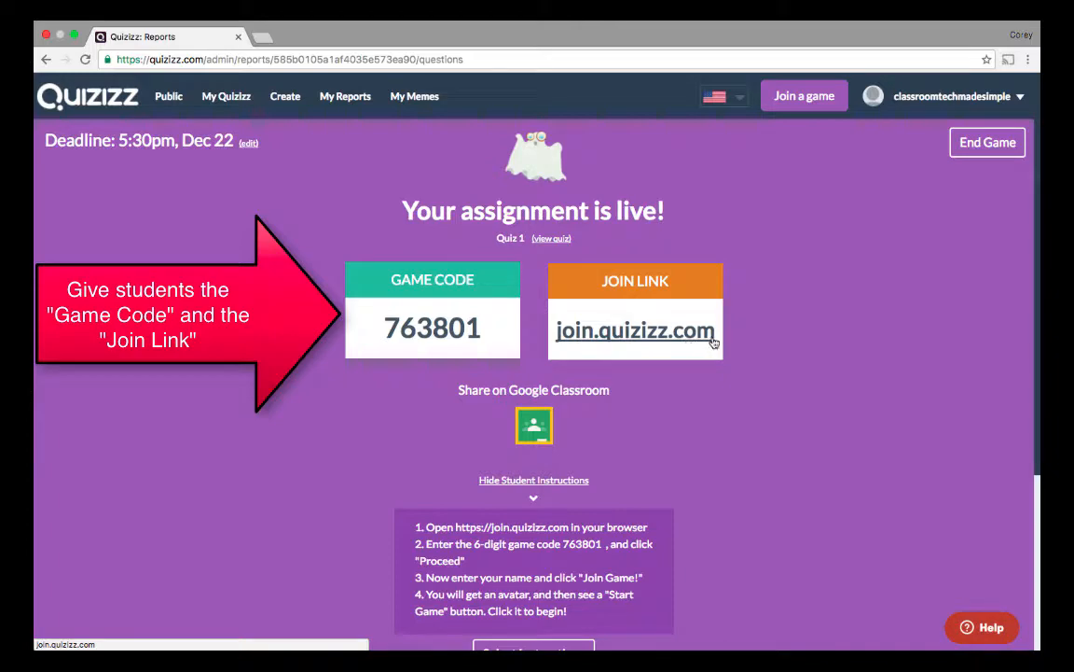
pyautogui.click(1000, 141)
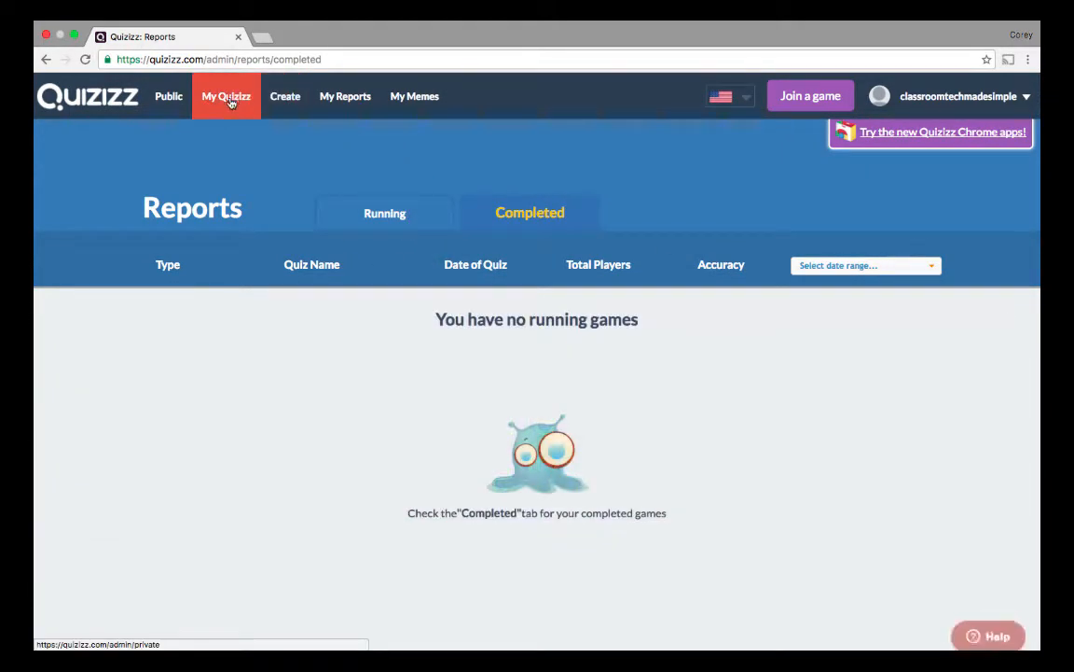
# Open Quiz 1 from your own quizzes and launch it as a live game, keeping all question and game settings on
pyautogui.click(230, 99)
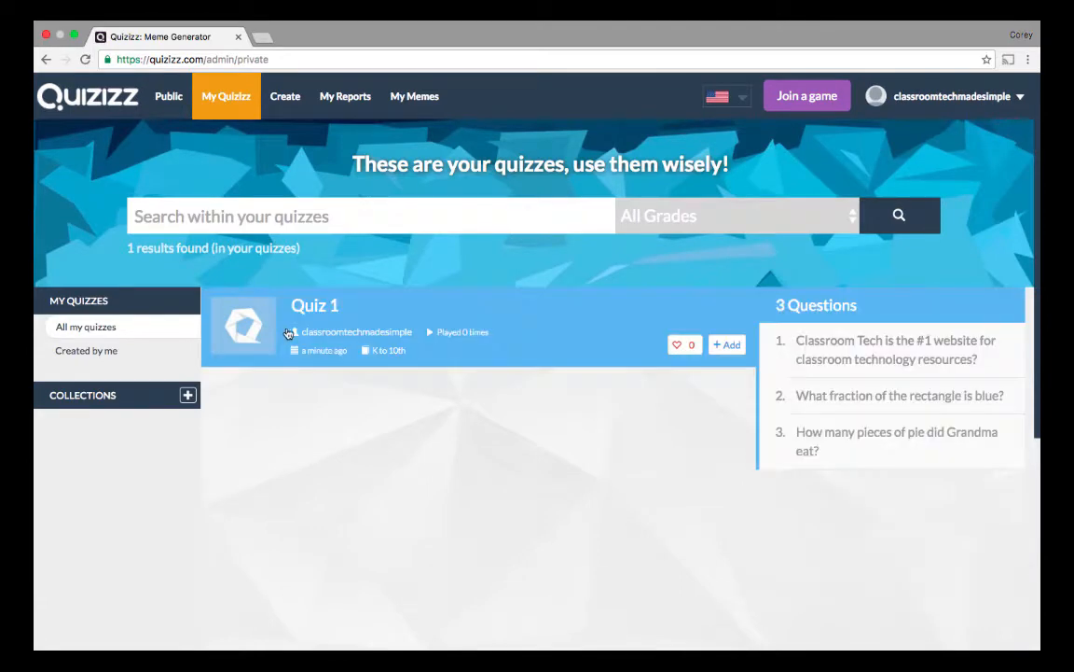
pyautogui.click(310, 323)
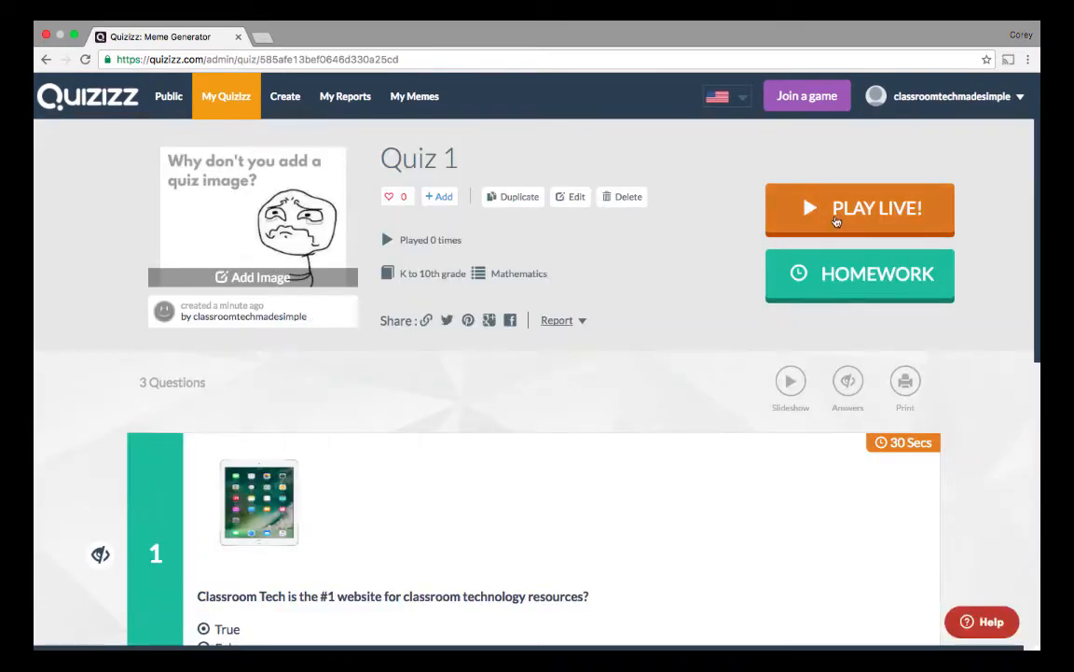
pyautogui.click(837, 217)
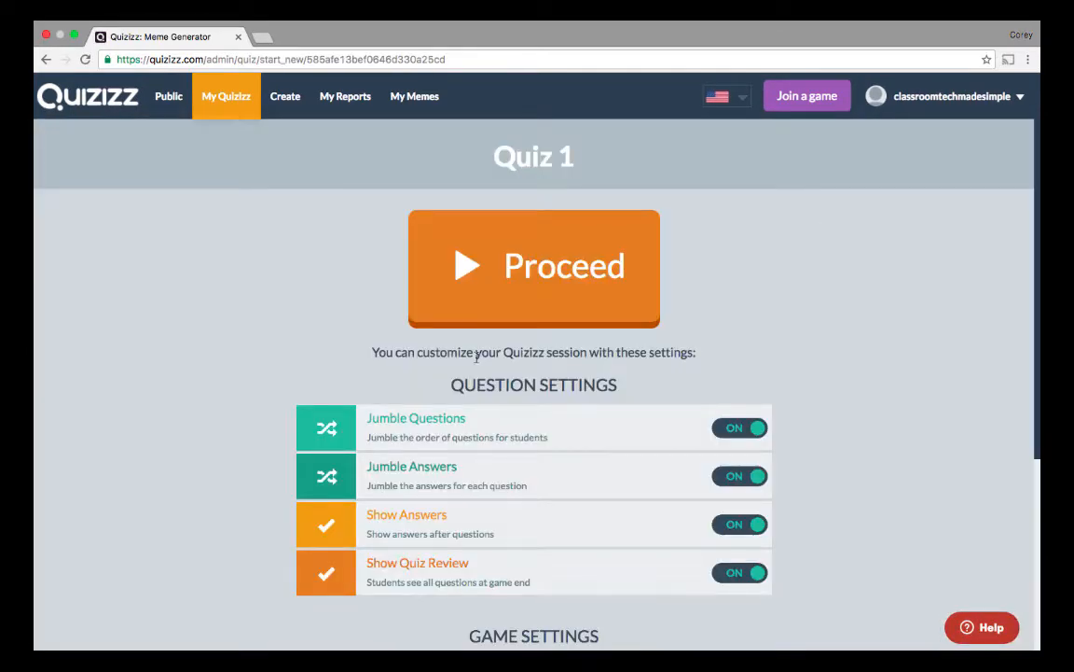
pyautogui.scroll(-5, 574, 432)
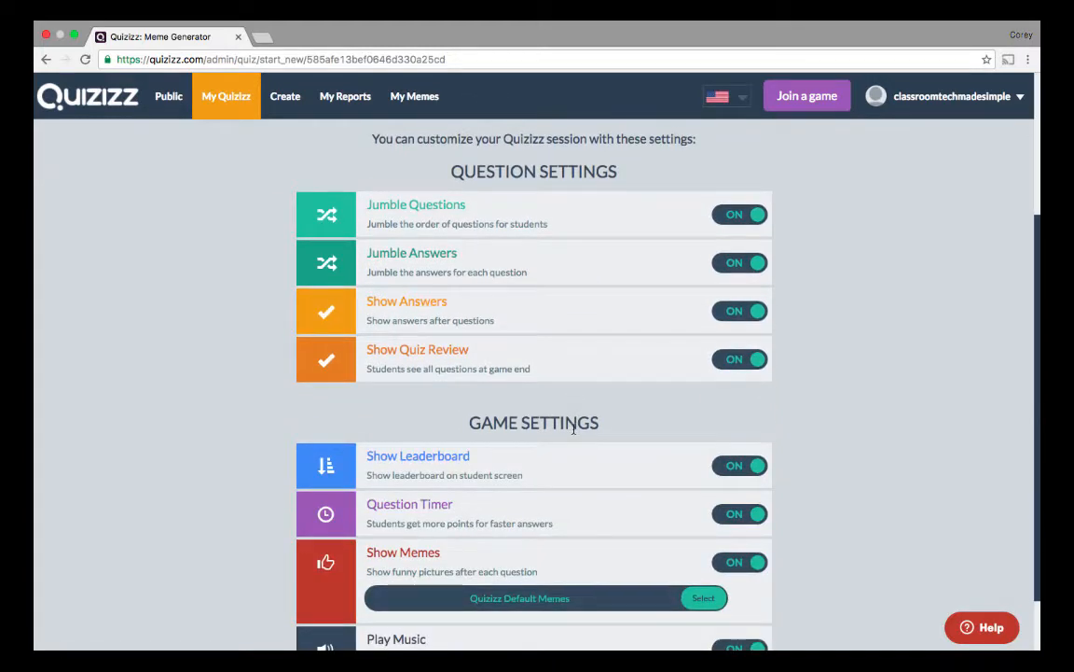
pyautogui.scroll(-2, 573, 432)
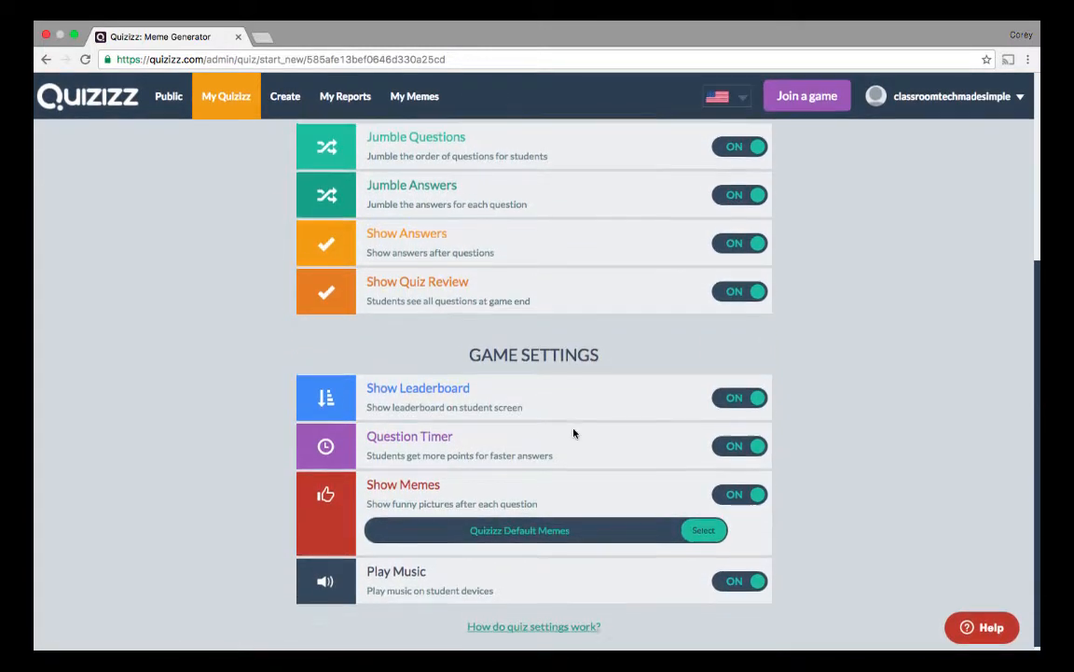
pyautogui.scroll(6, 574, 434)
pyautogui.click(533, 247)
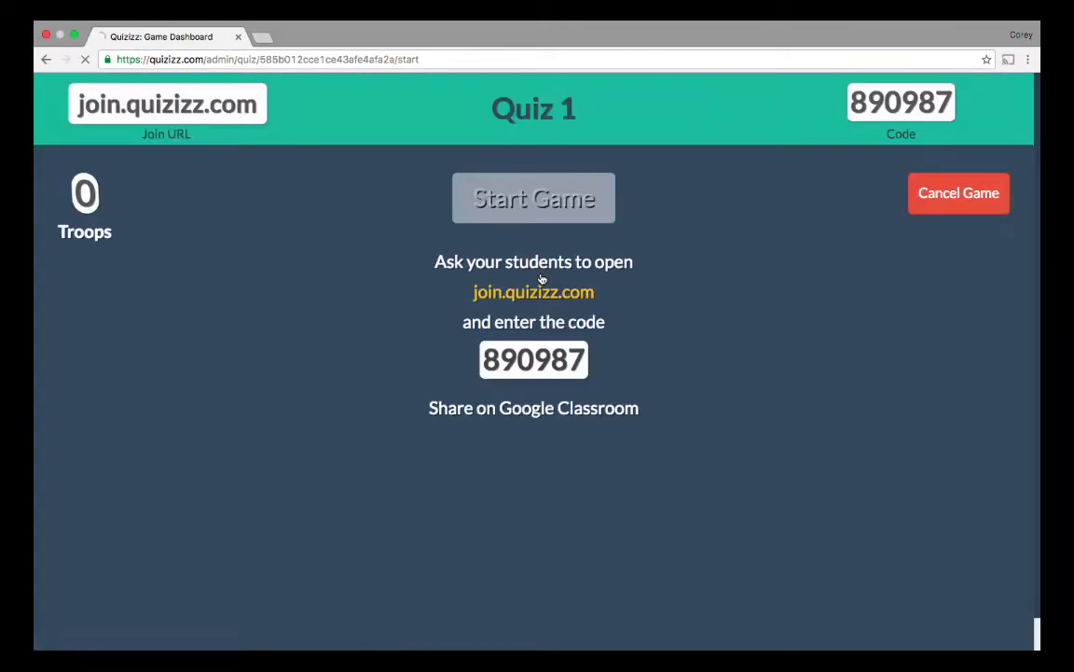
pyautogui.scroll(-1, 432, 328)
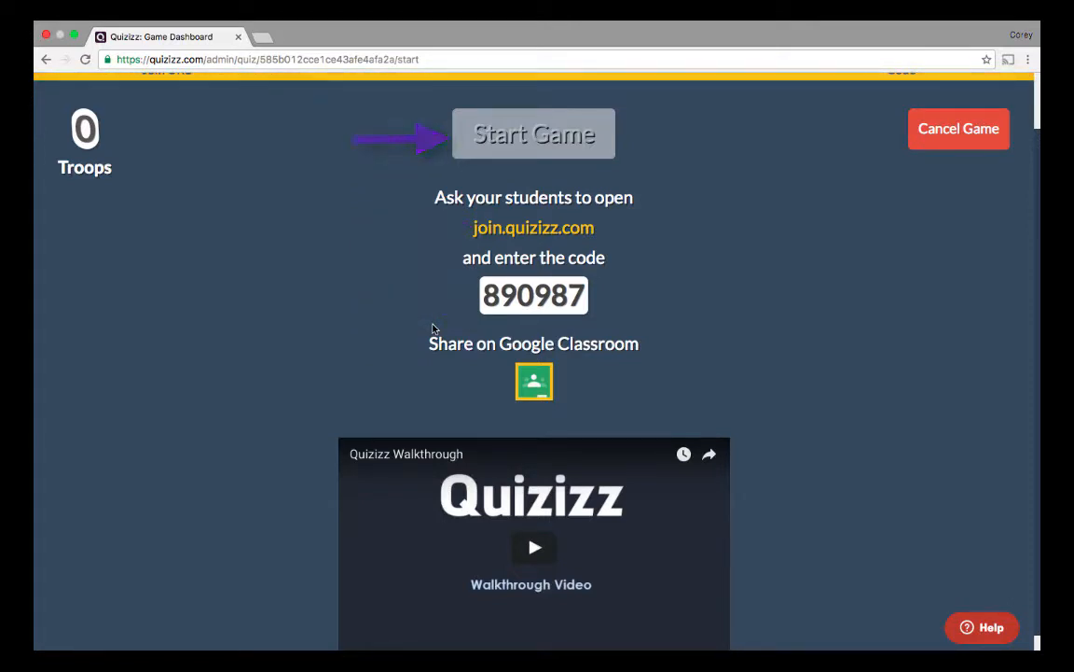
pyautogui.scroll(1, 641, 294)
# Leave the live game lobby and review the running Quiz 1 report by players and by questions
pyautogui.click(45, 60)
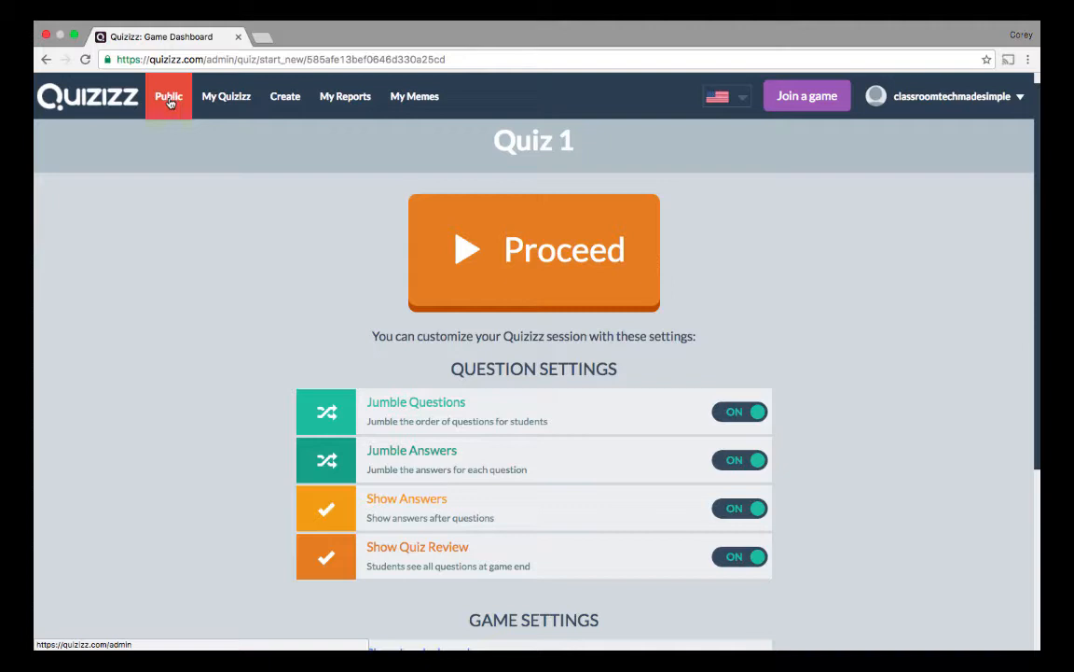
pyautogui.click(343, 105)
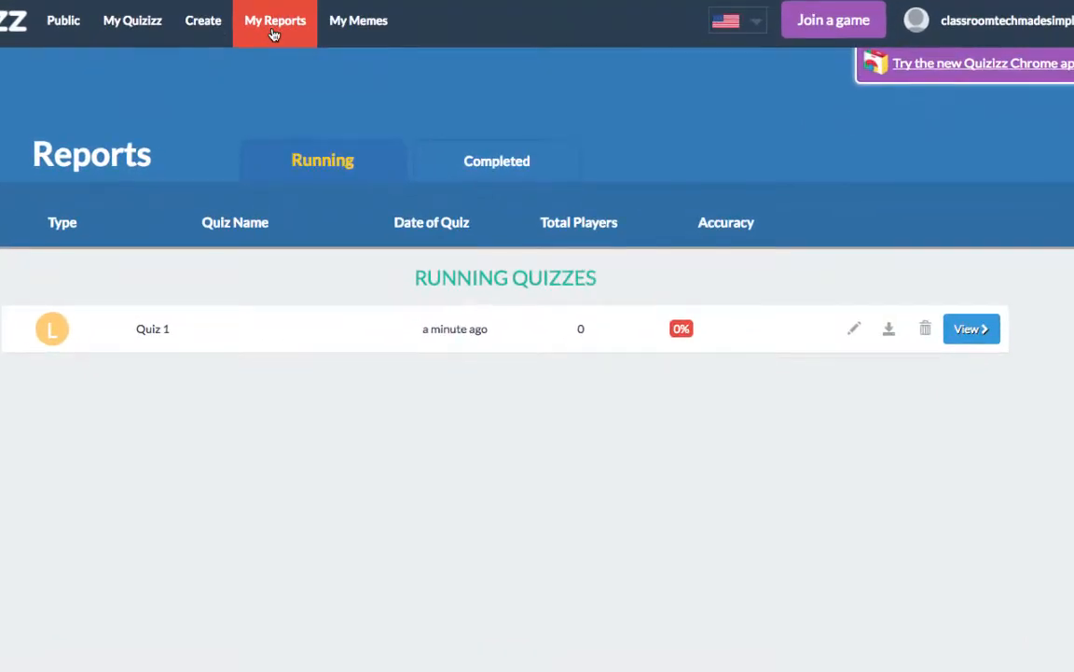
pyautogui.click(186, 328)
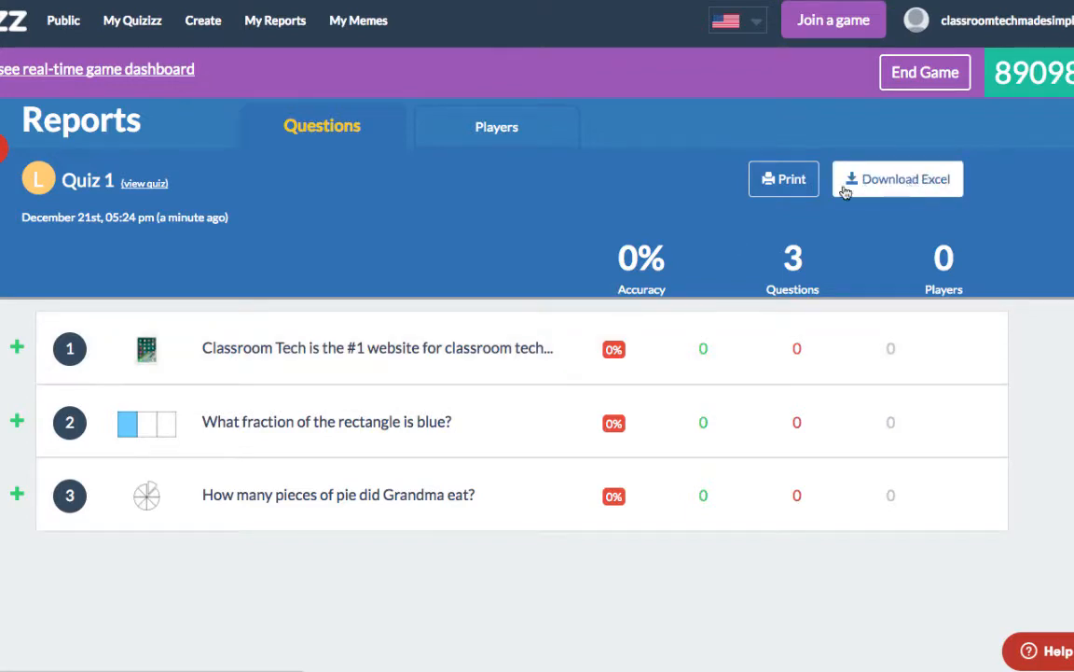
pyautogui.click(511, 137)
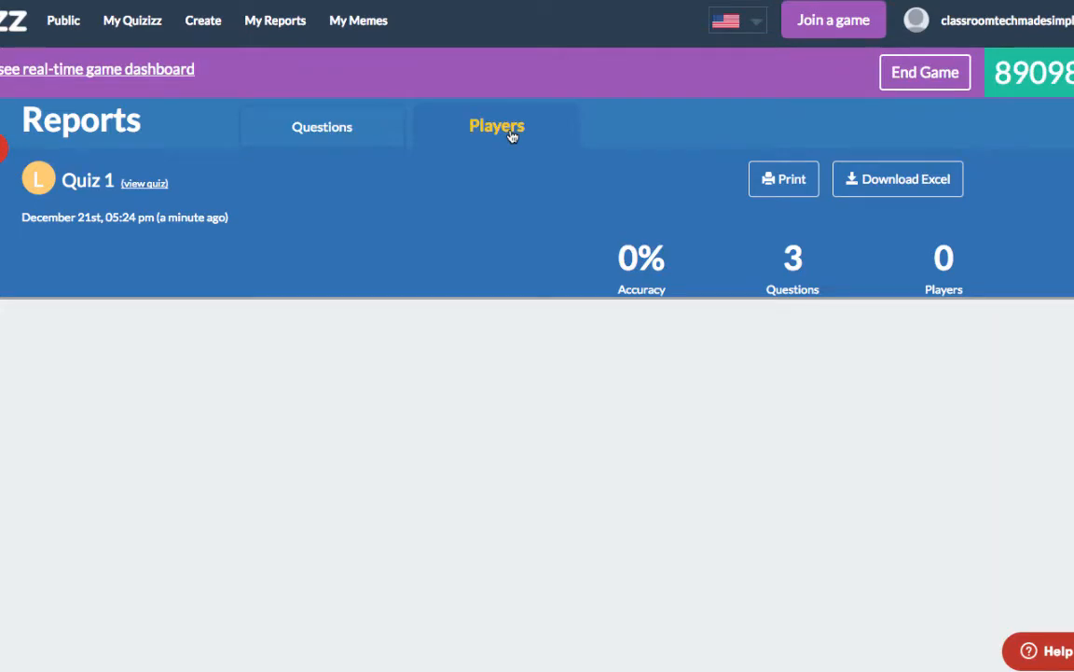
pyautogui.click(317, 131)
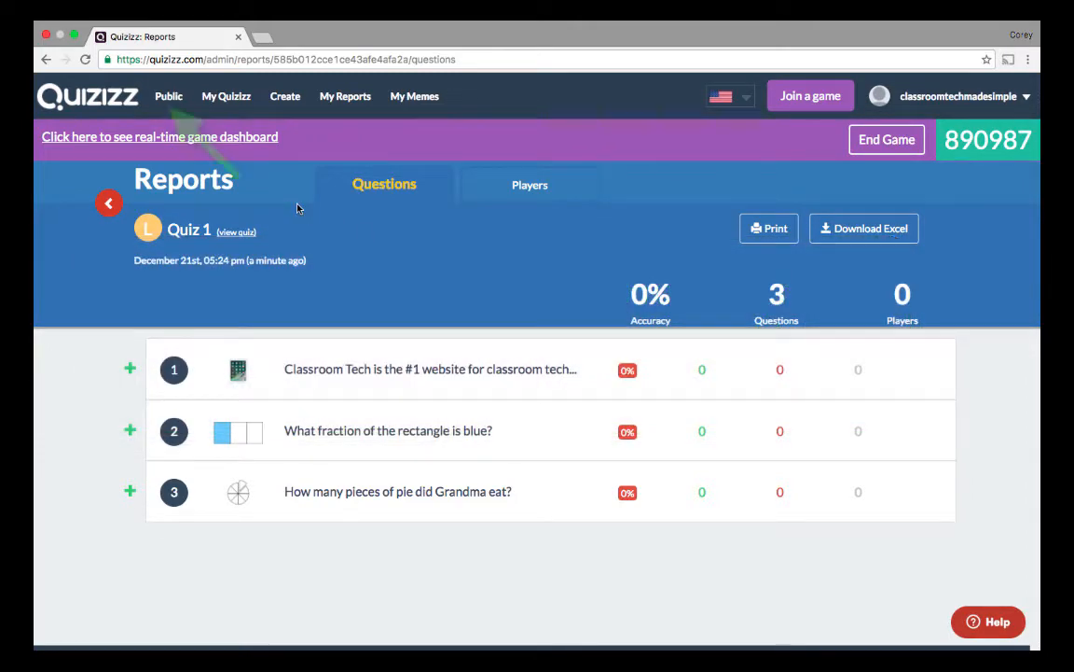
# Browse the featured public quizzes, open "6th Grade Earth Science Final Exam Review", and look through its questions
pyautogui.click(161, 99)
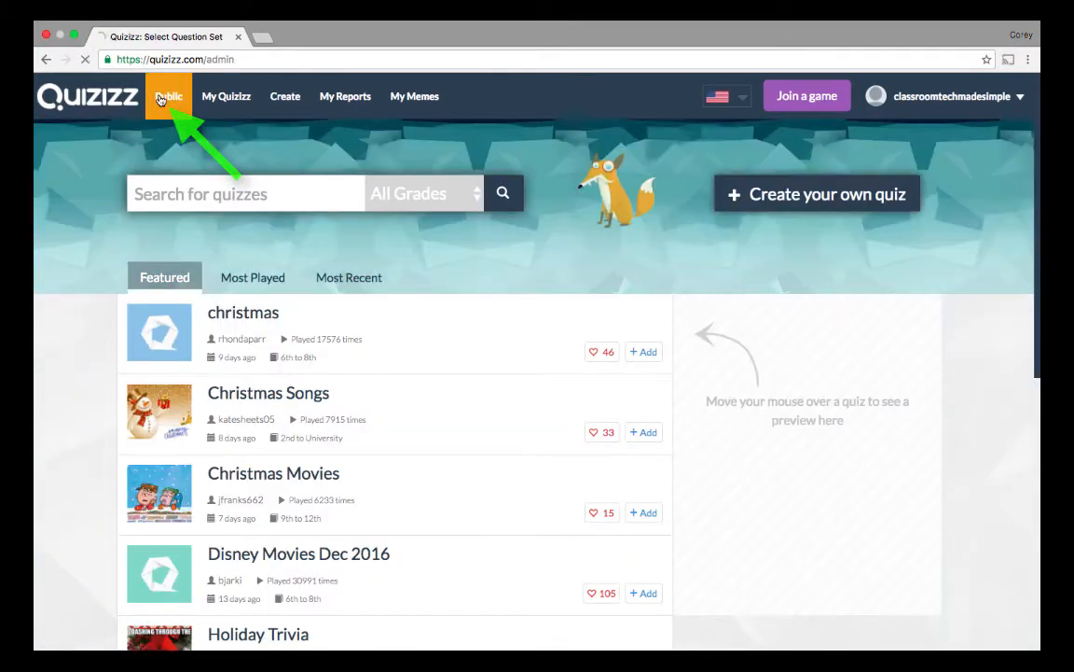
pyautogui.moveTo(264, 546)
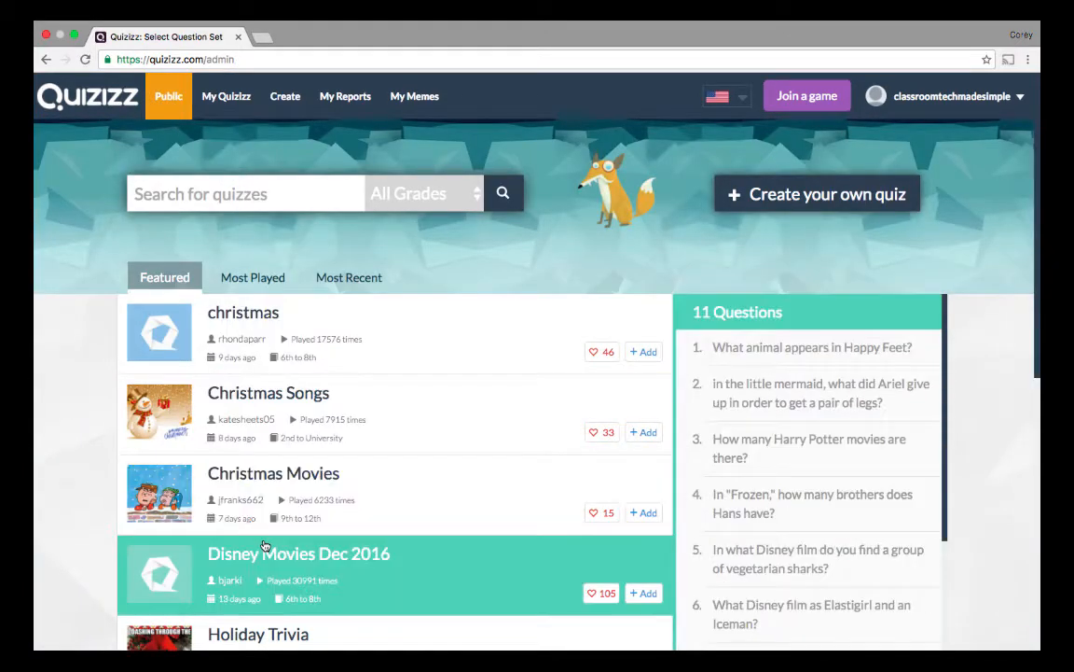
pyautogui.scroll(-5, 264, 545)
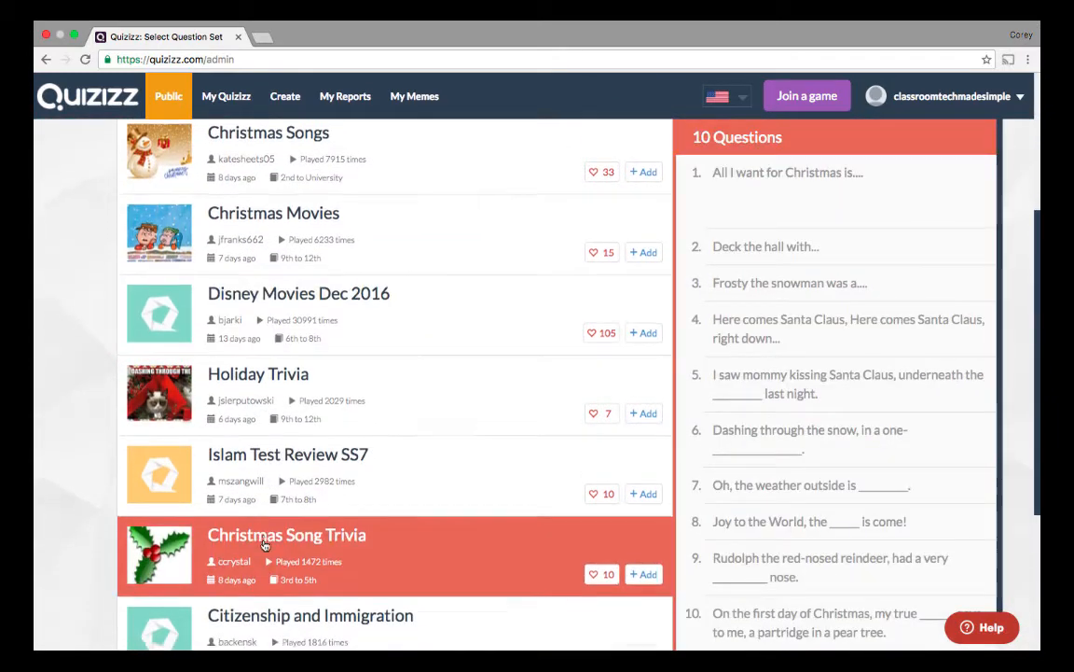
pyautogui.scroll(-1, 264, 545)
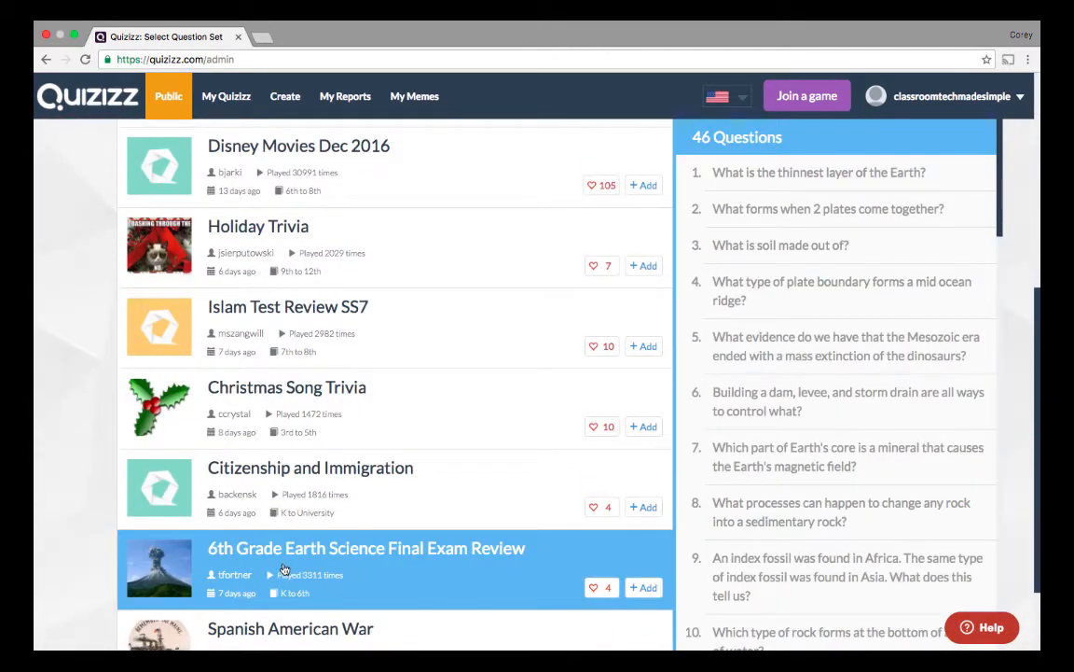
pyautogui.click(284, 571)
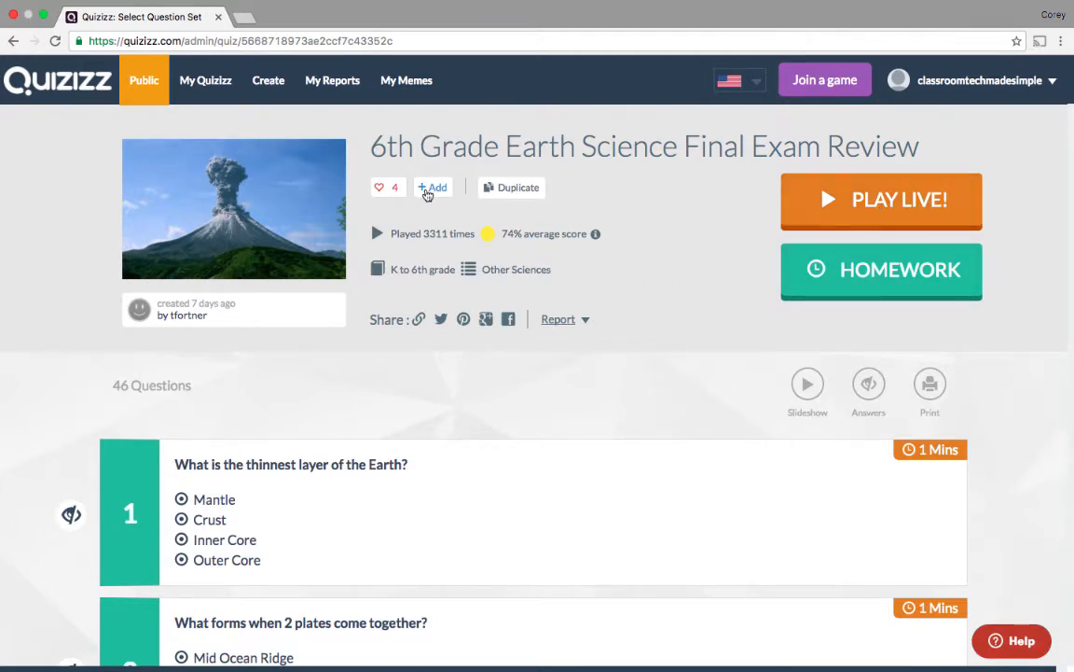
pyautogui.scroll(-5, 664, 281)
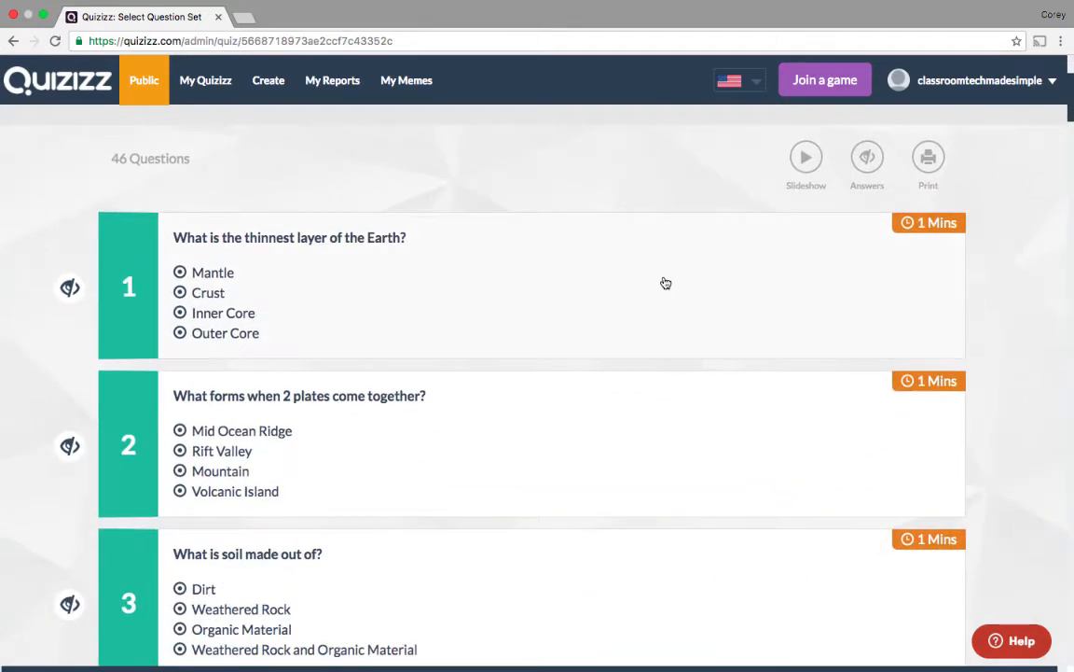
pyautogui.scroll(-2, 664, 281)
pyautogui.scroll(4, 664, 280)
pyautogui.scroll(3, 664, 281)
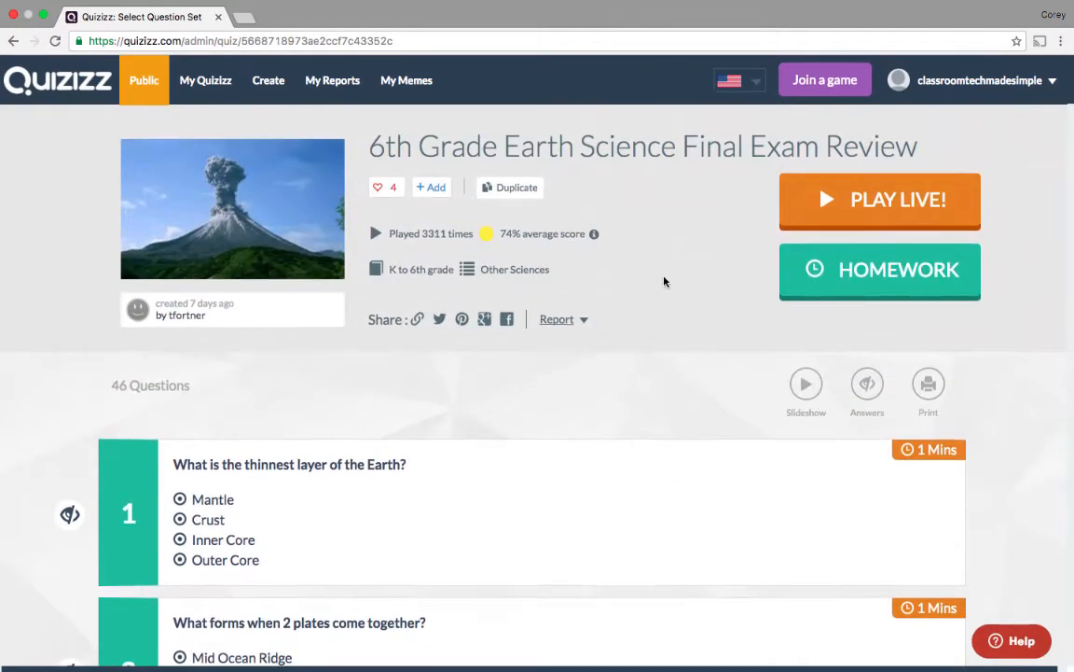